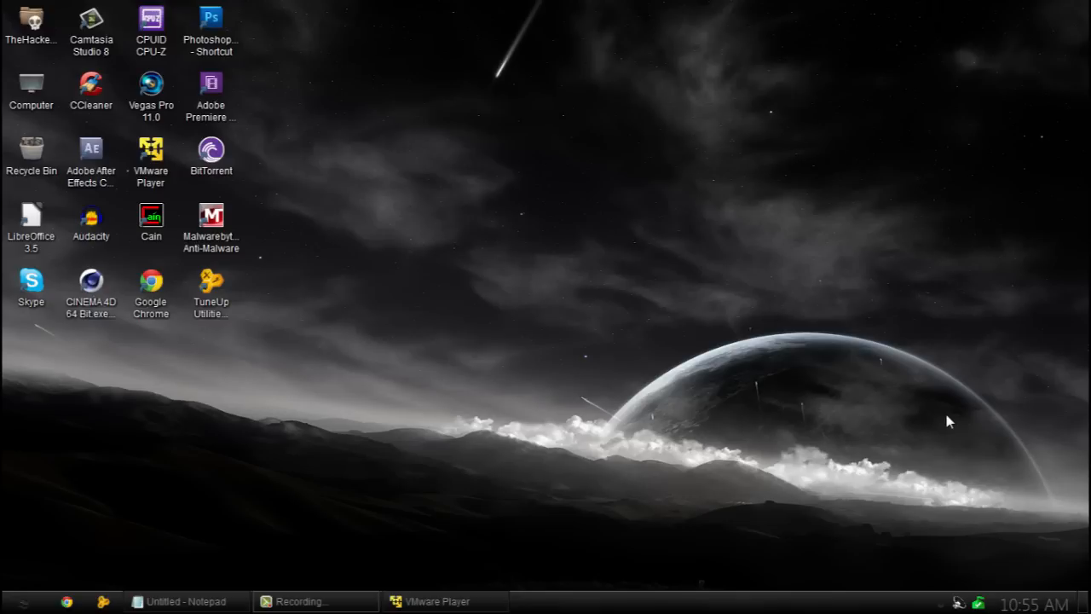
Bring VMware Player to the front, move it right to uncover the desktop icons, and glance at the Notepad tips.
click(481, 599)
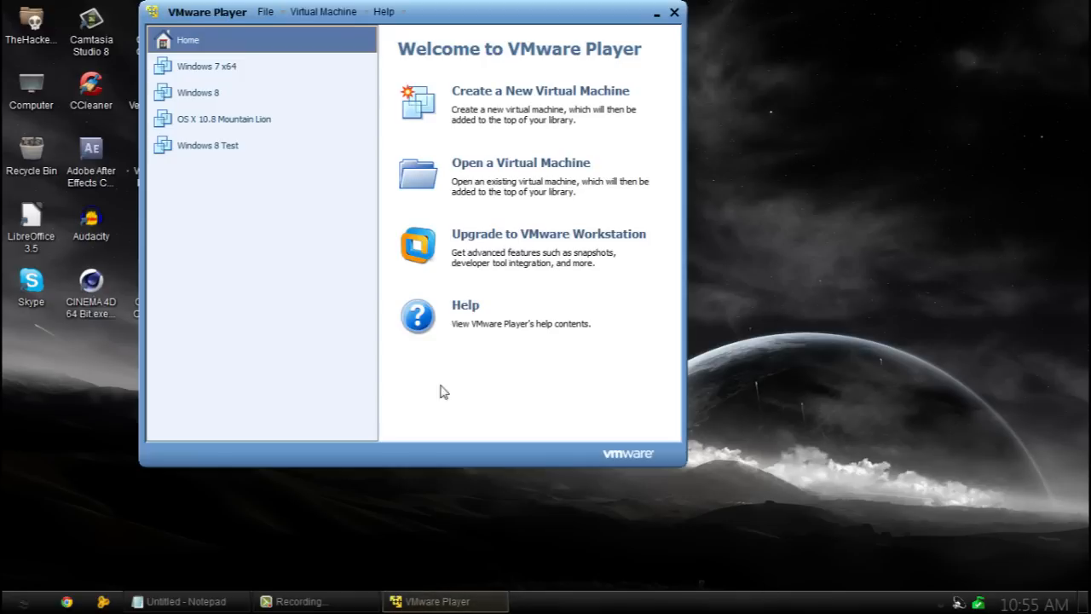
drag(502, 16, 652, 45)
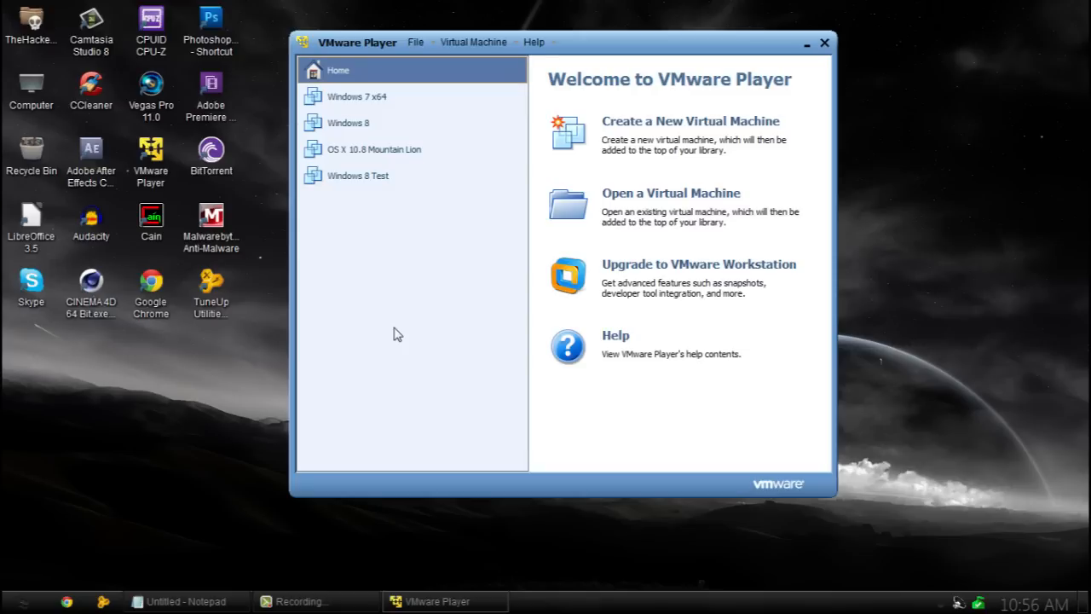
click(213, 601)
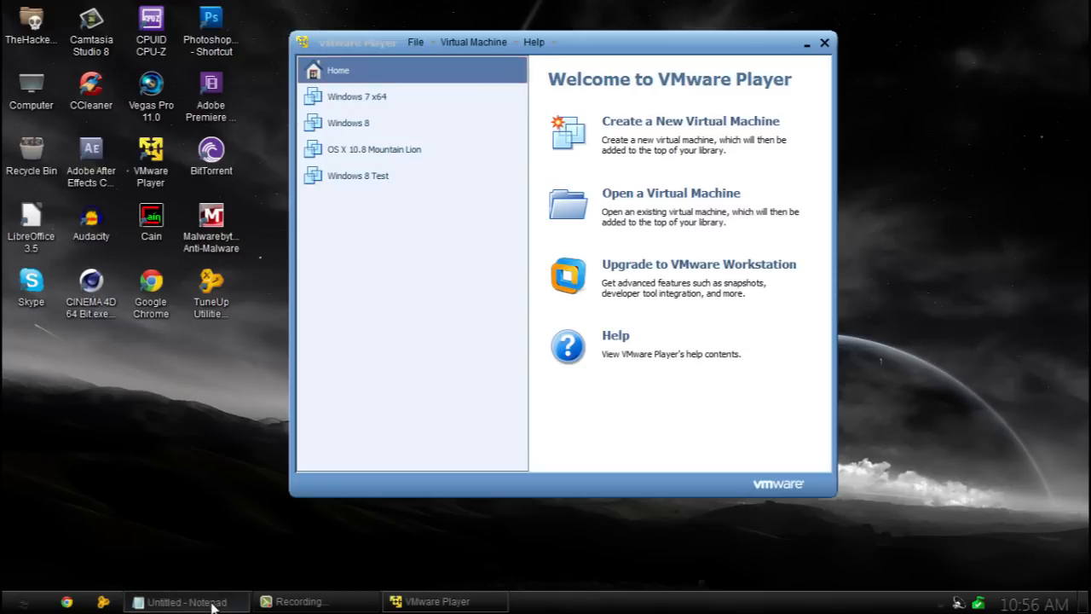
click(586, 105)
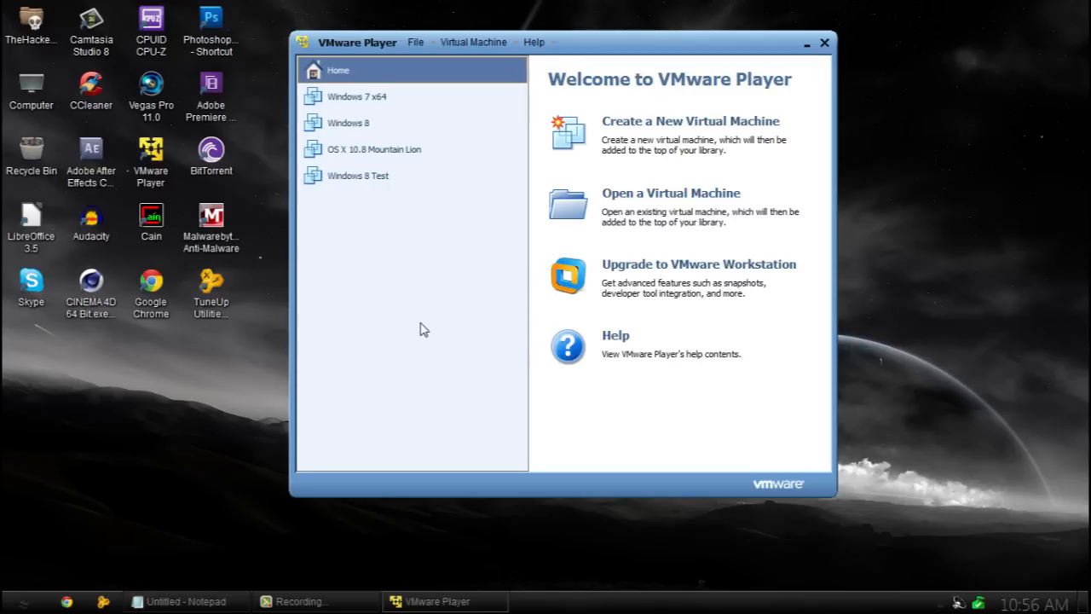
click(17, 602)
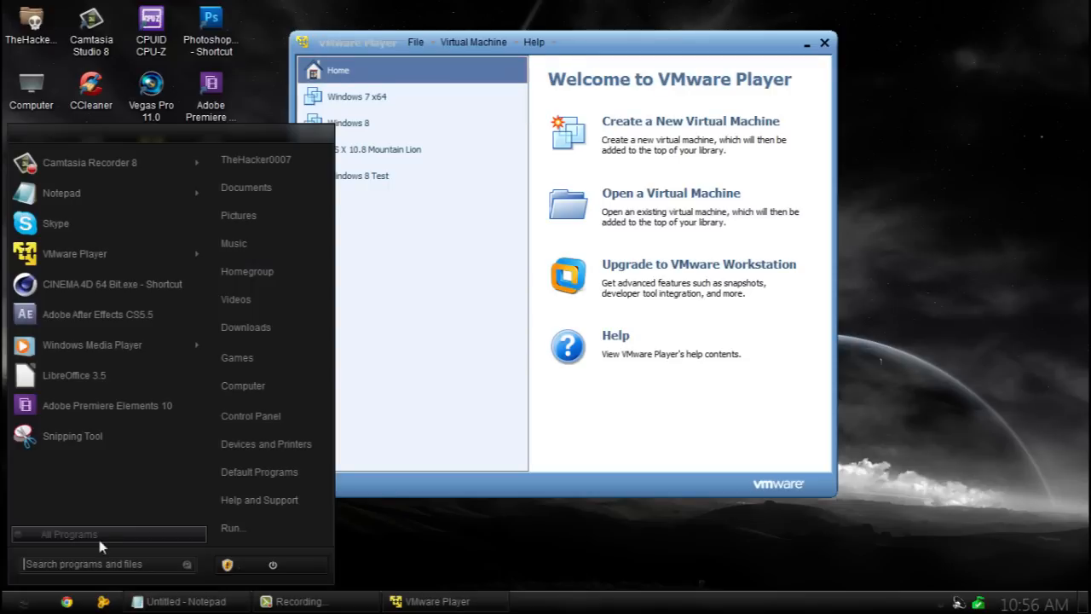
right_click(224, 384)
click(256, 525)
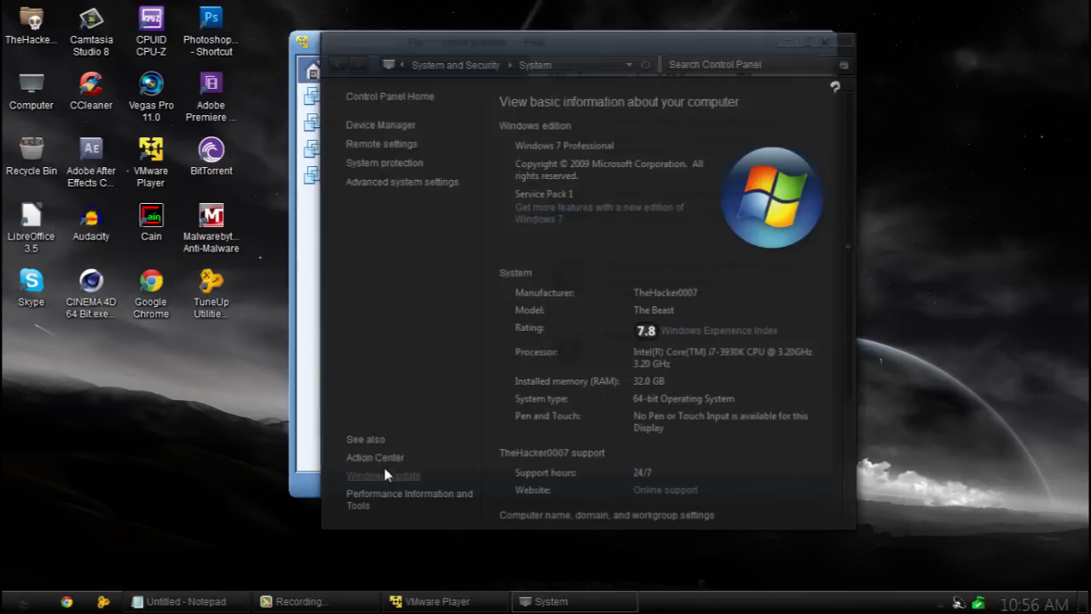
scroll(848, 292, down, 3)
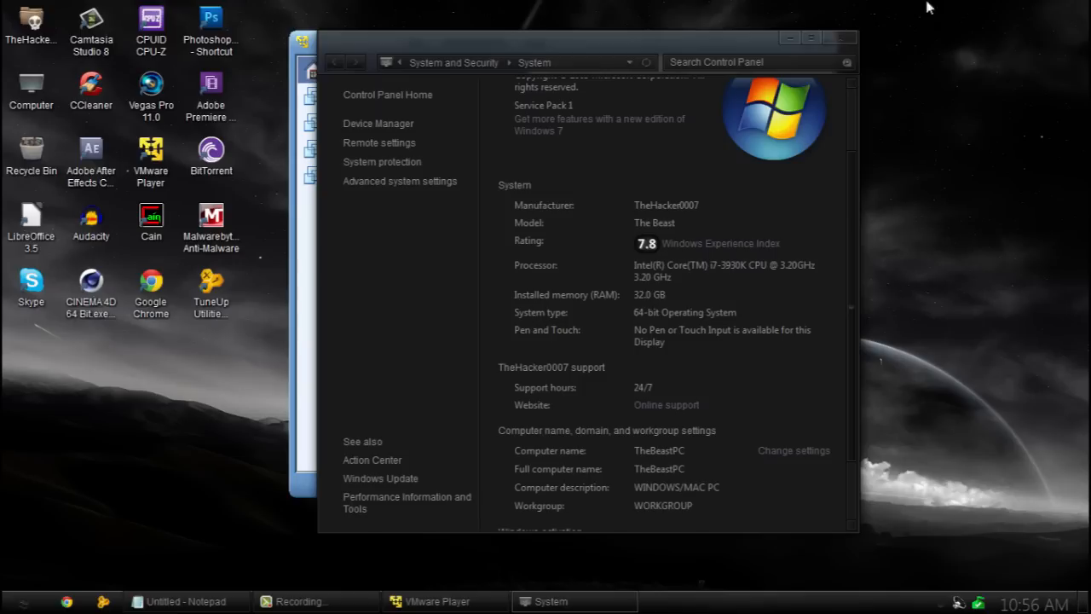
click(841, 37)
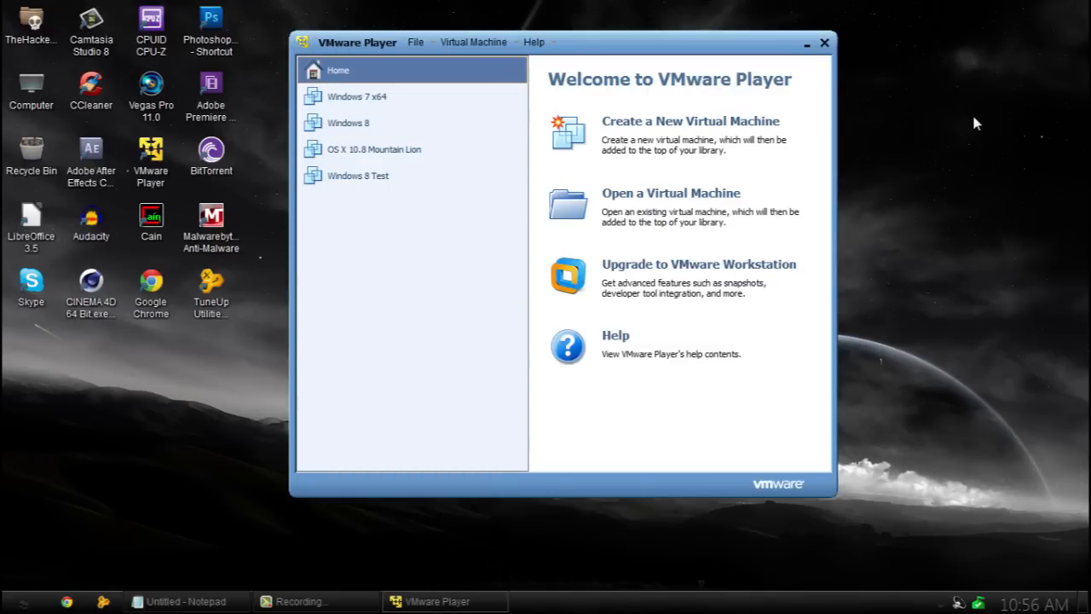
Select Windows 7 x64 to see its details, check the Notepad tips, then power the machine on.
click(365, 106)
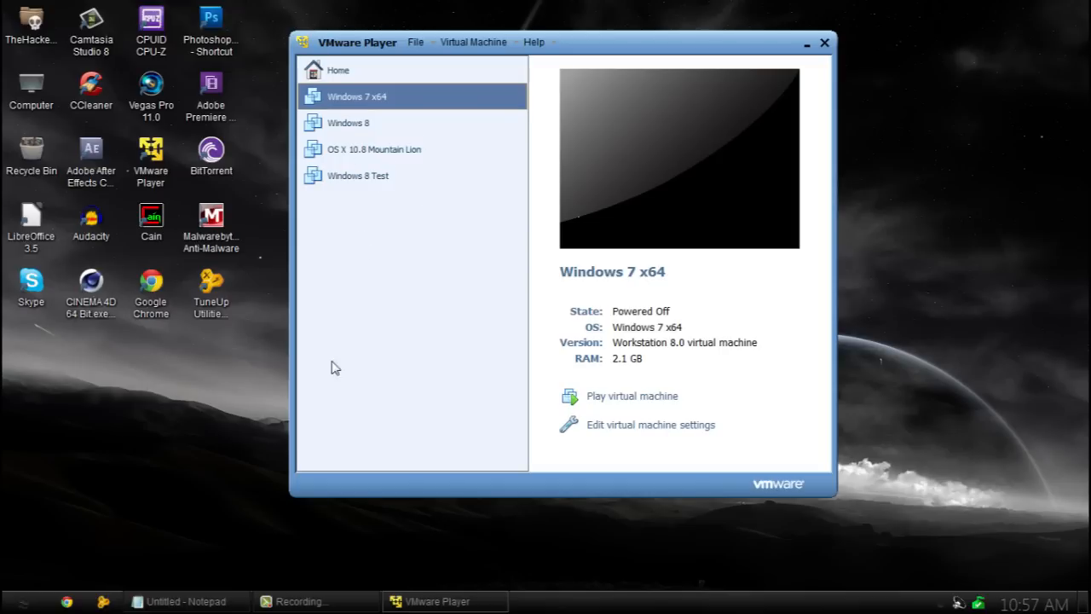
click(189, 602)
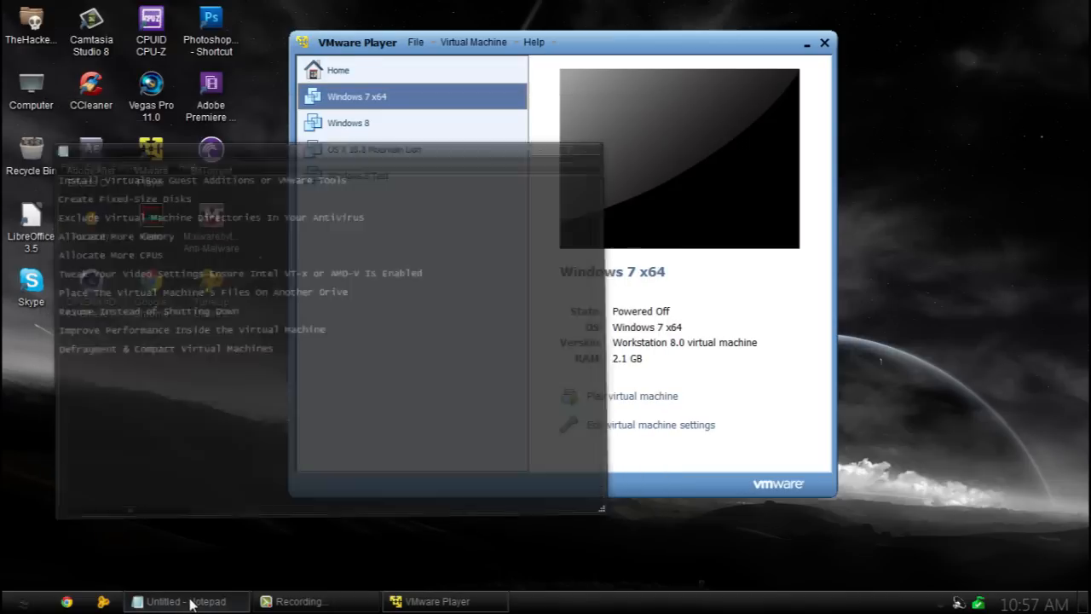
click(189, 602)
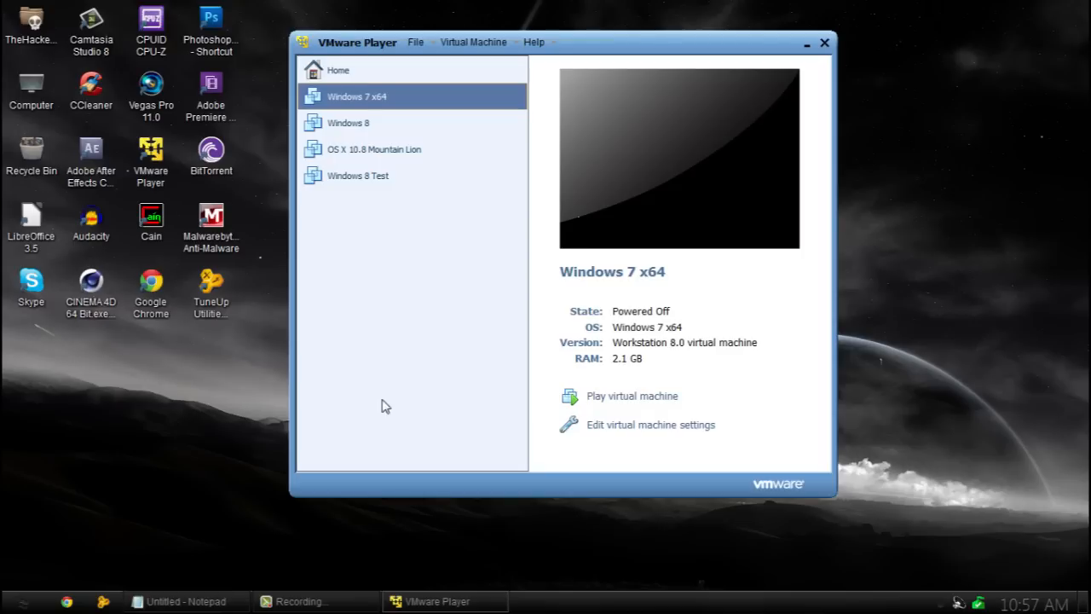
click(212, 601)
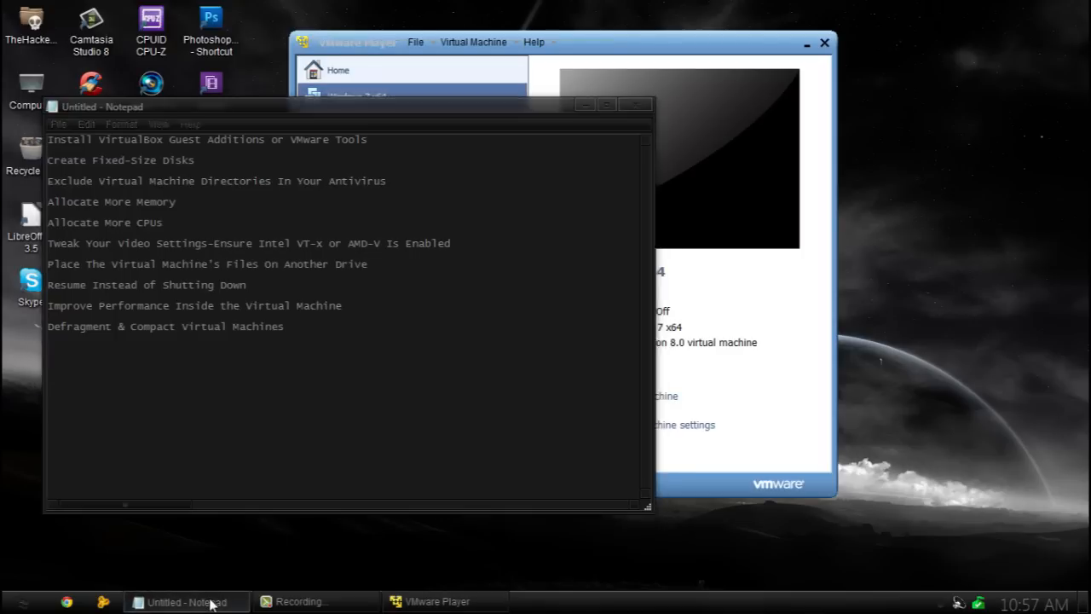
click(212, 601)
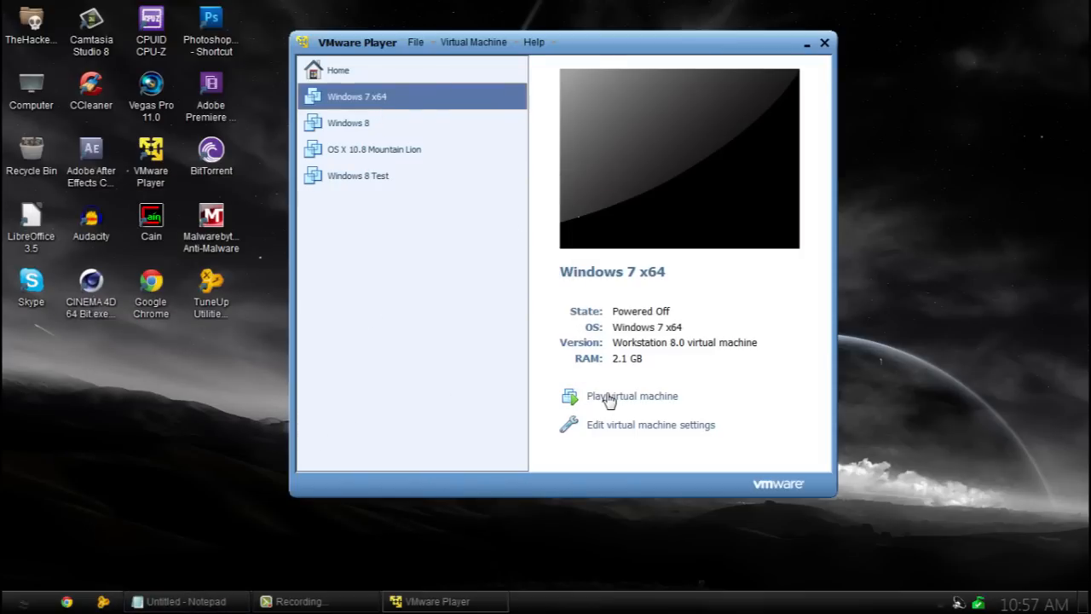
click(608, 397)
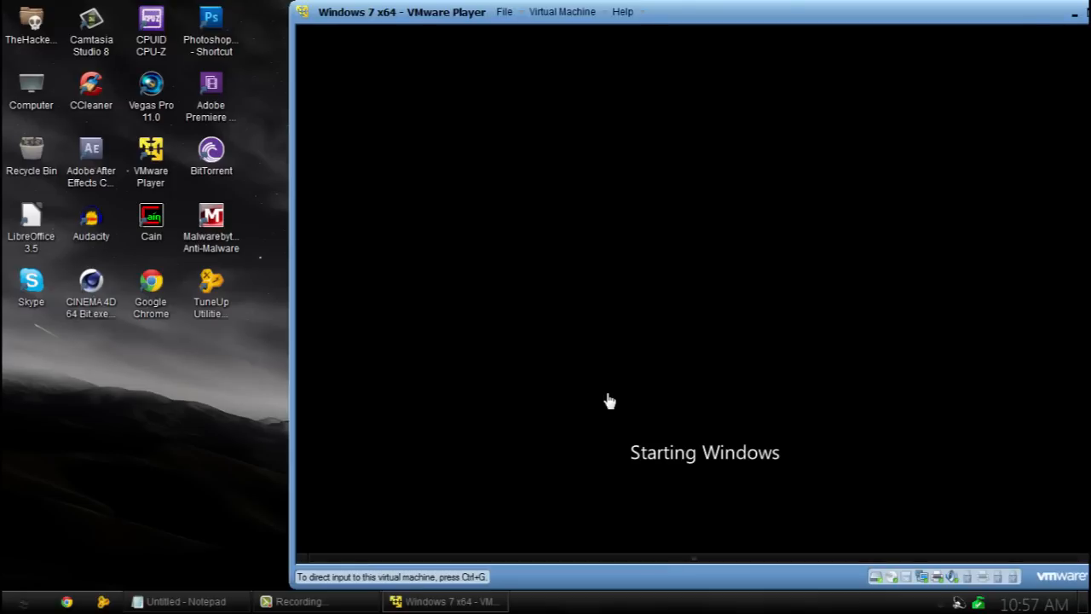
Move the VM window fully onto screen and sign in to the Windows 7 guest with its password.
drag(867, 25, 740, 23)
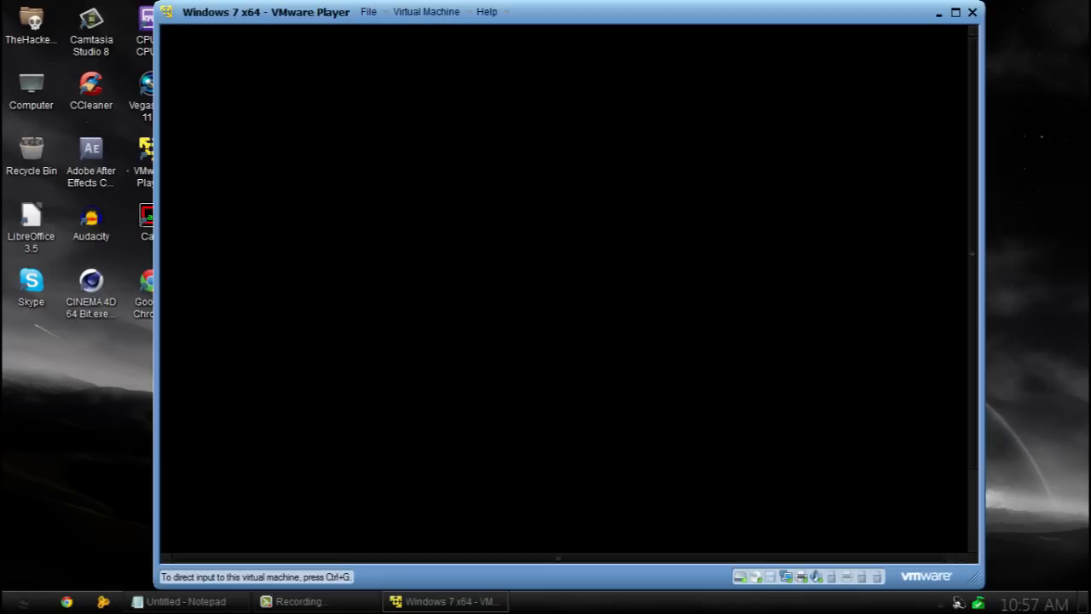
click(411, 12)
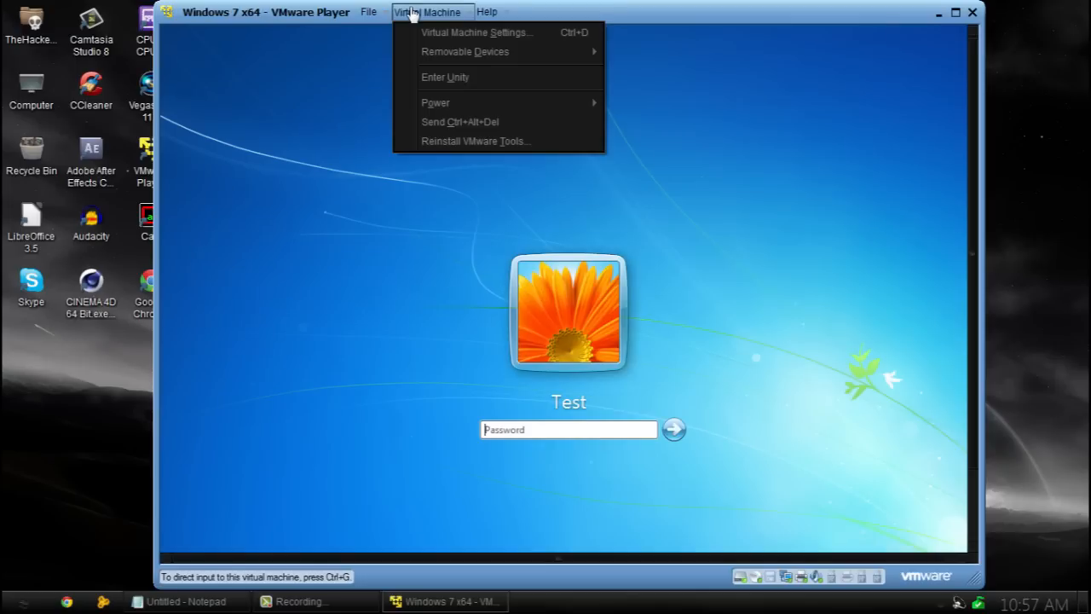
click(588, 432)
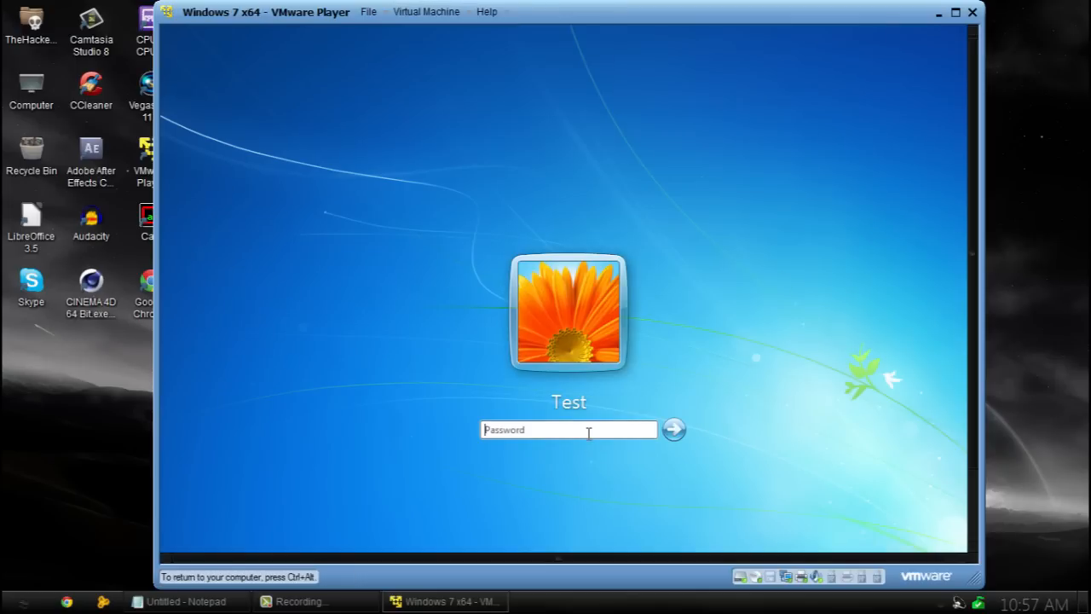
key(Return)
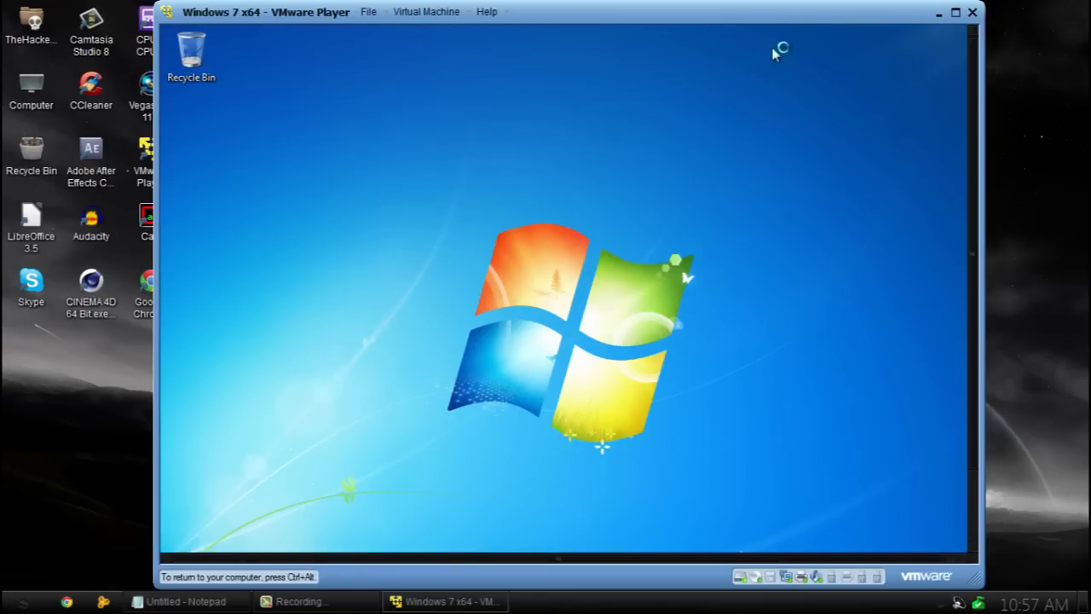
Release input back to the host with Ctrl+Alt and open the Virtual Machine menu.
key(ctrl+alt)
mouse_move(971, 75)
mouse_down()
mouse_move(952, 200)
mouse_move(974, 64)
mouse_up()
click(552, 40)
key(ctrl+alt)
click(425, 13)
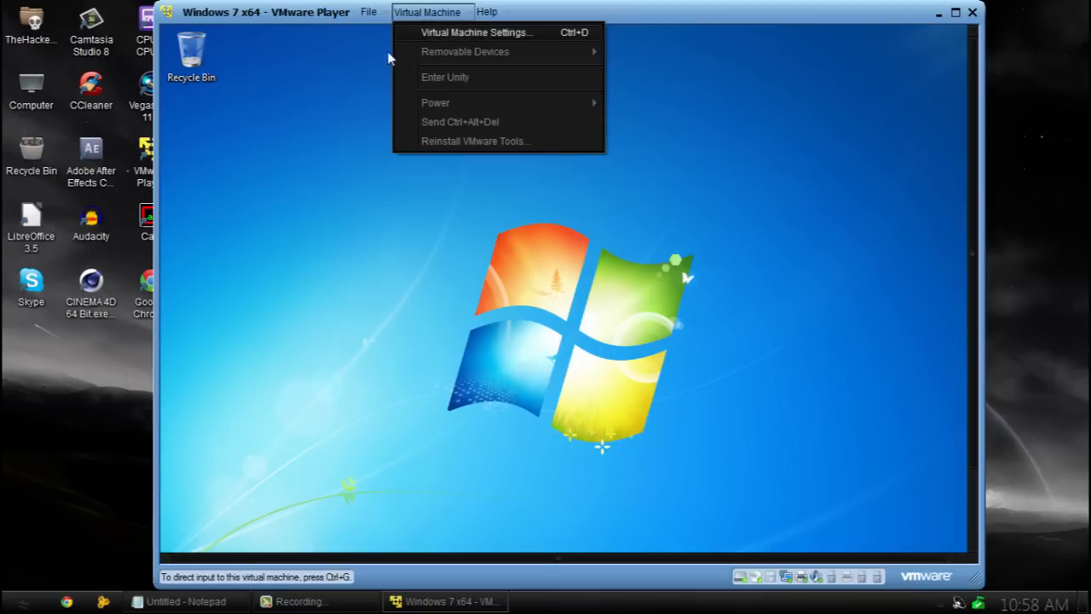
Launch VMware Tools setup in the full-screen guest, allow it to run, and pass the welcome page.
click(476, 146)
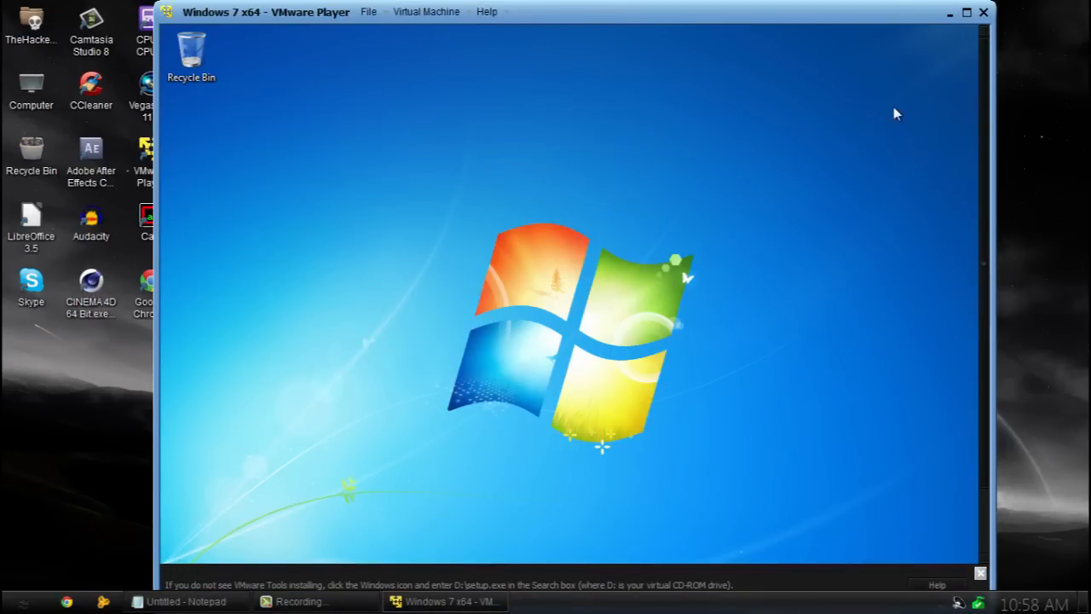
click(968, 13)
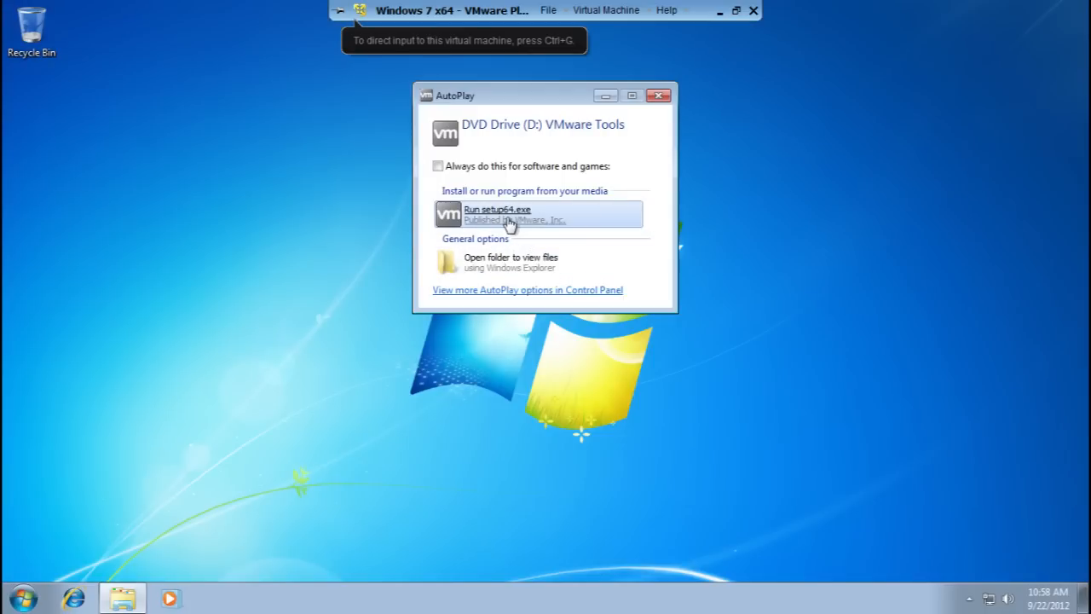
click(509, 220)
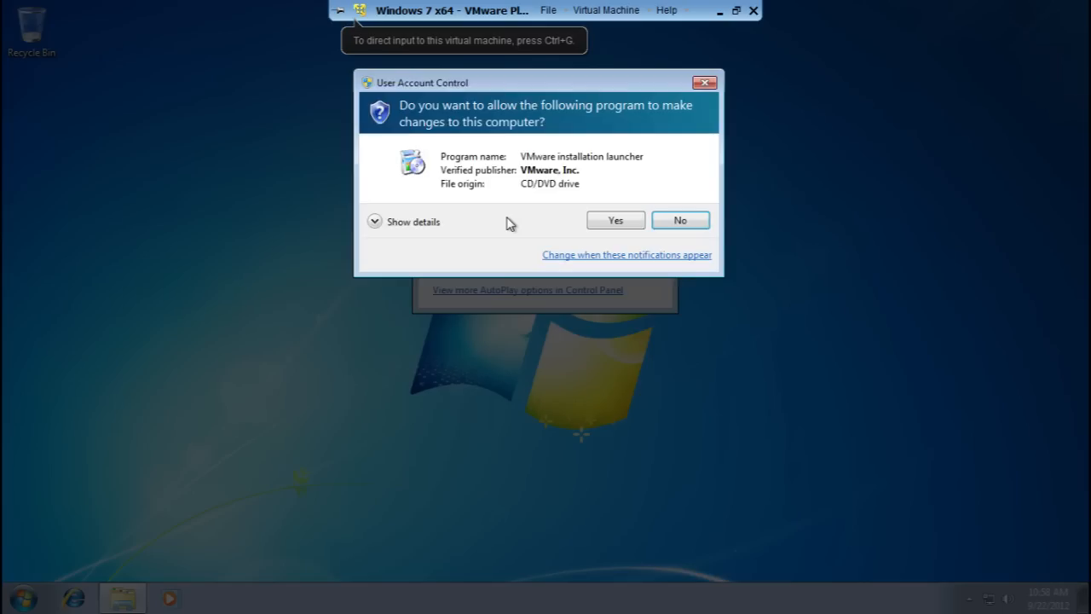
click(611, 225)
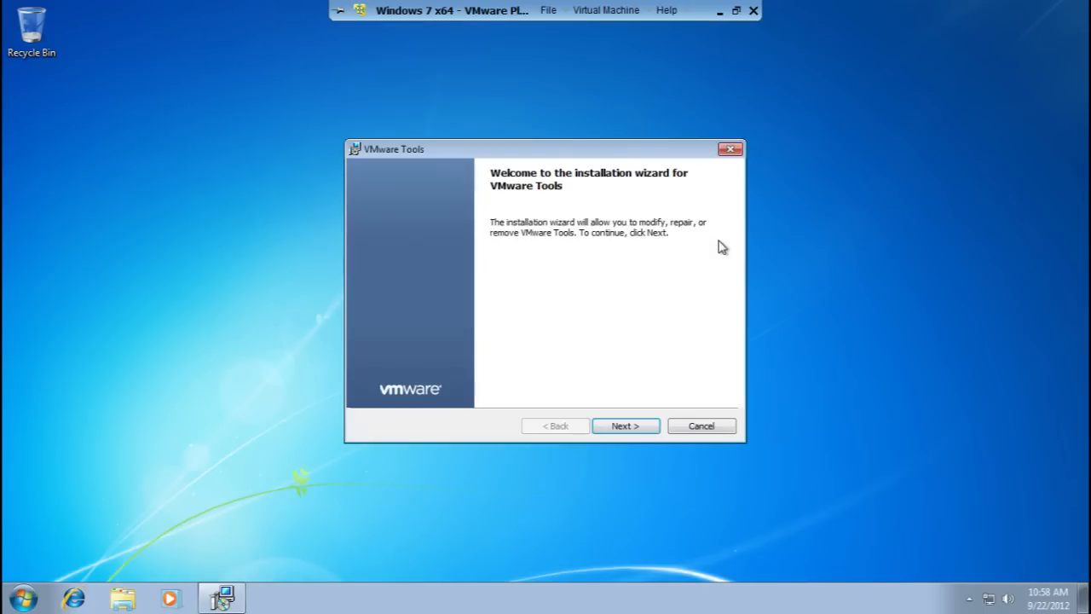
click(634, 424)
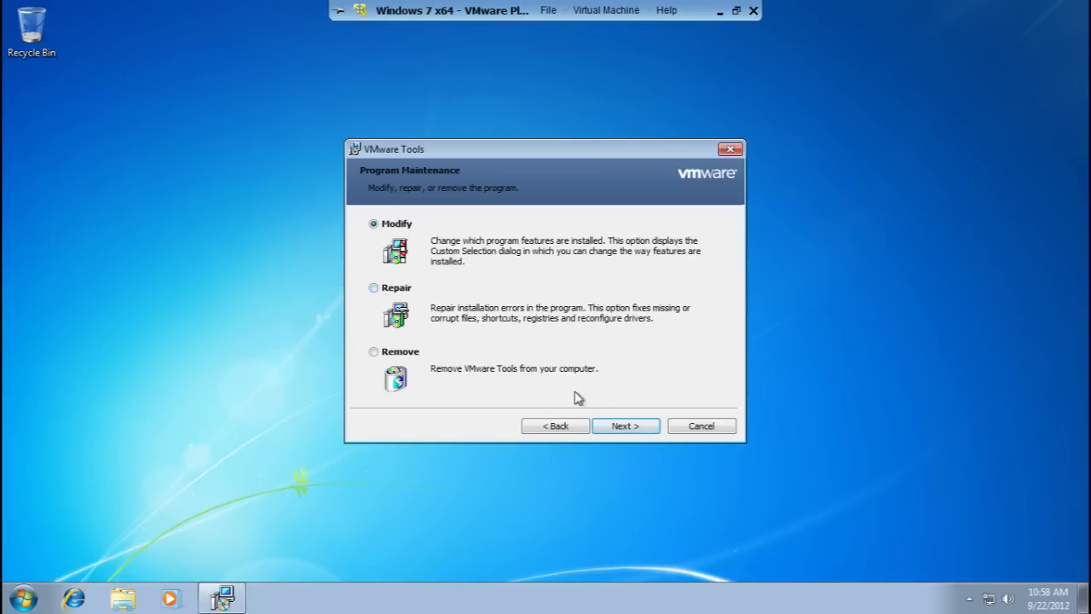
Switch from Modify to Repair, then cancel the installation, confirm, and close the wizard.
click(623, 426)
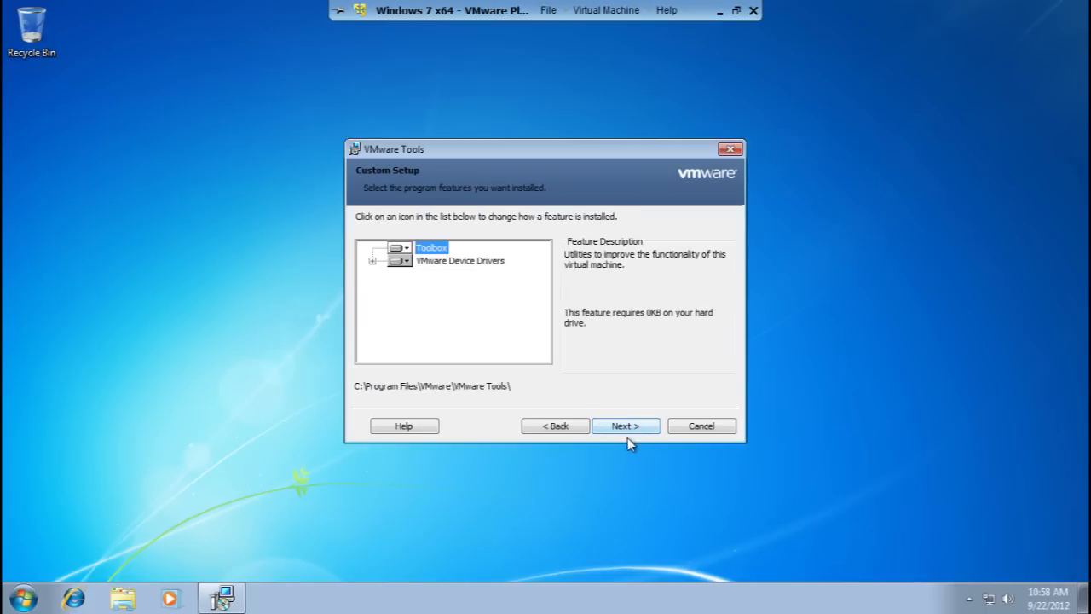
click(572, 423)
click(405, 292)
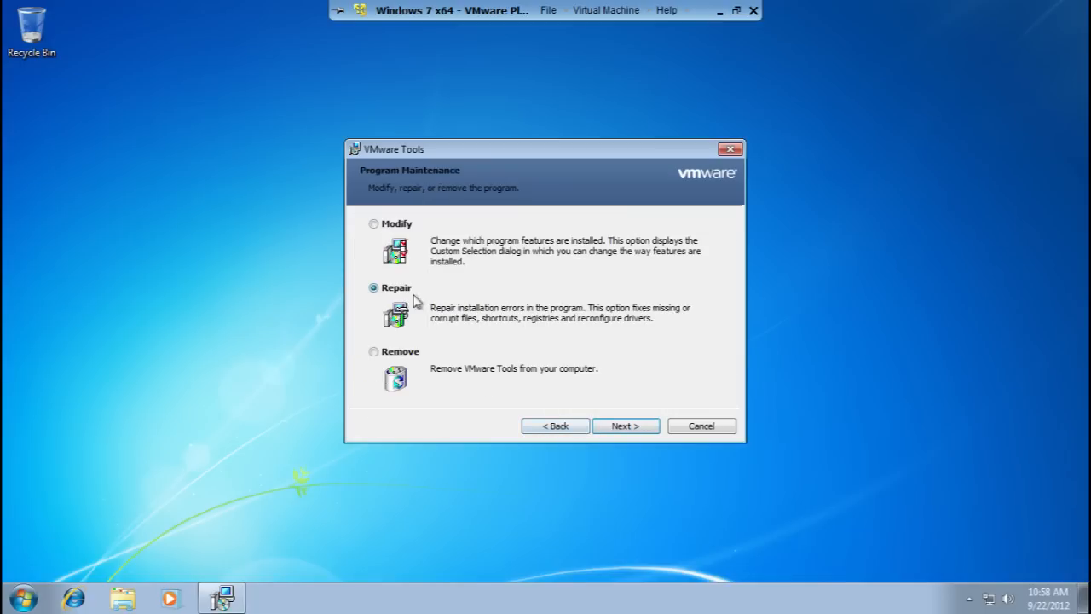
click(623, 426)
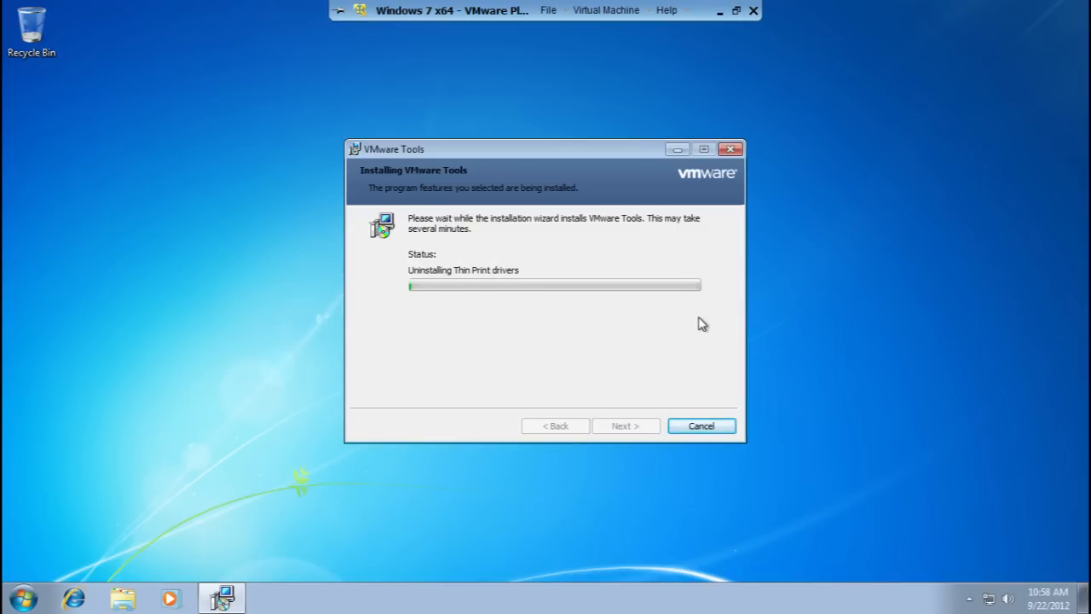
click(719, 425)
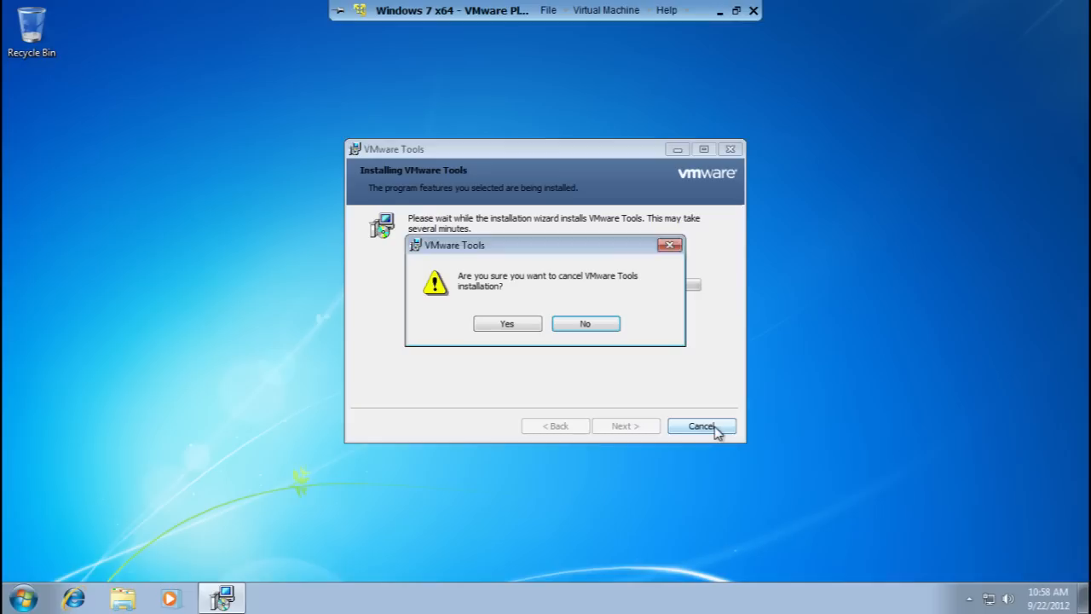
click(504, 320)
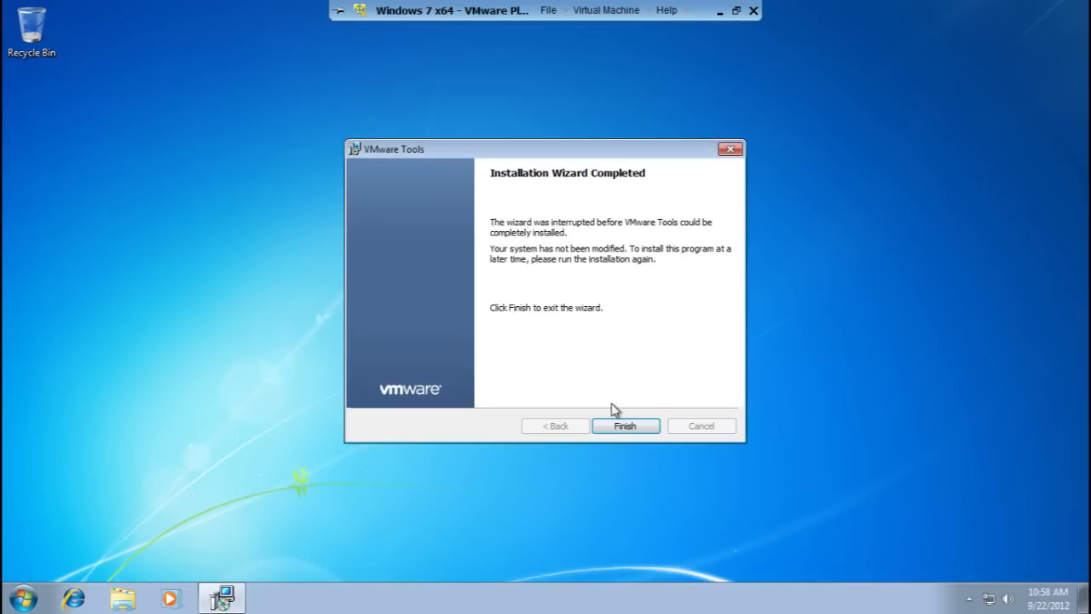
click(623, 425)
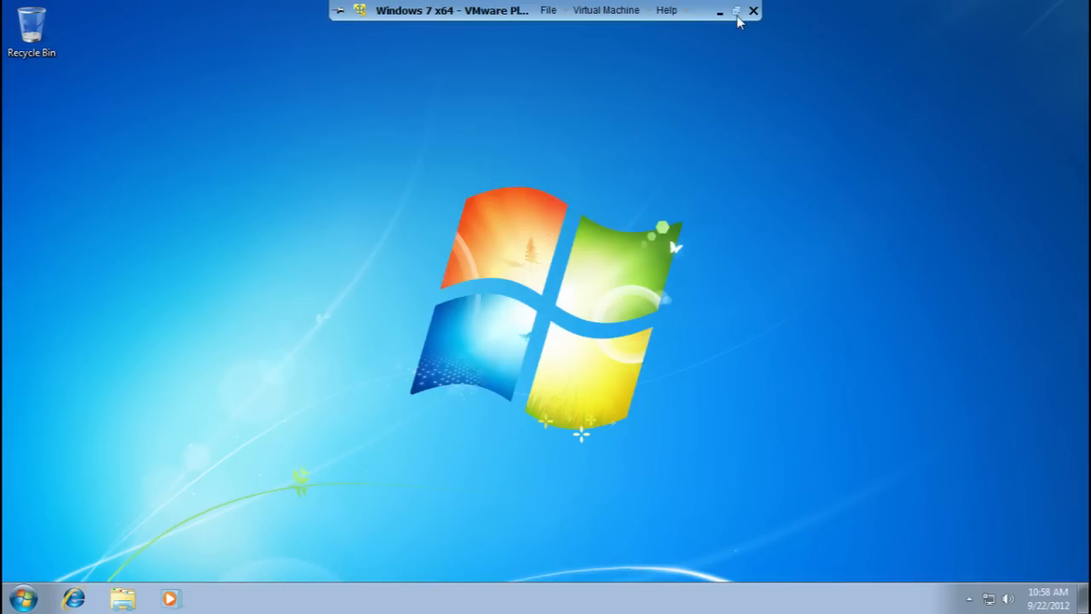
click(5, 600)
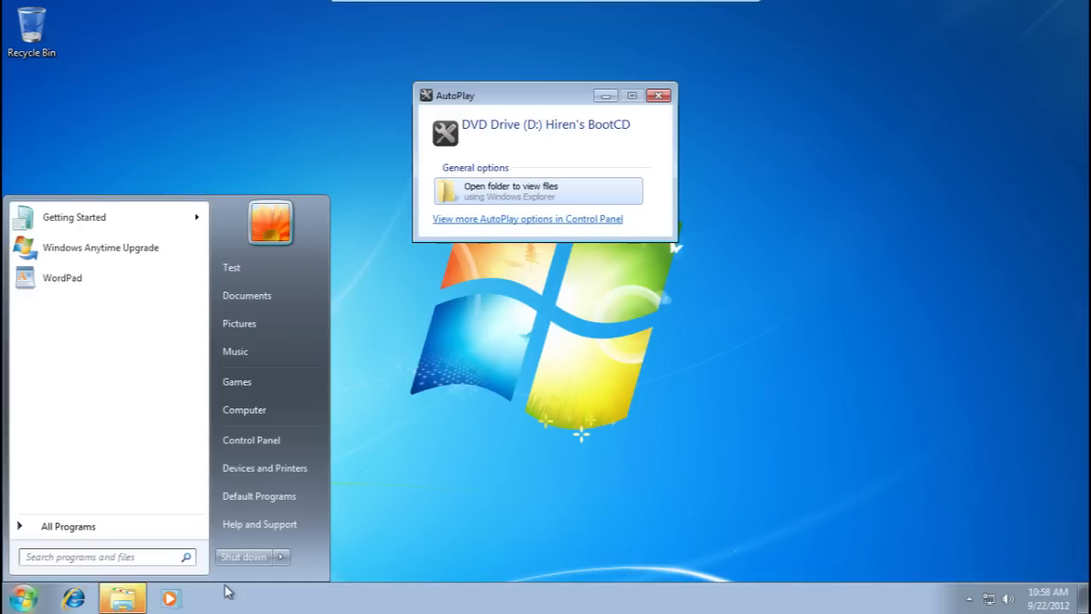
Shut down the Windows 7 guest, relaunch VMware Player from the desktop icon, and minimize the Notepad tips.
click(238, 557)
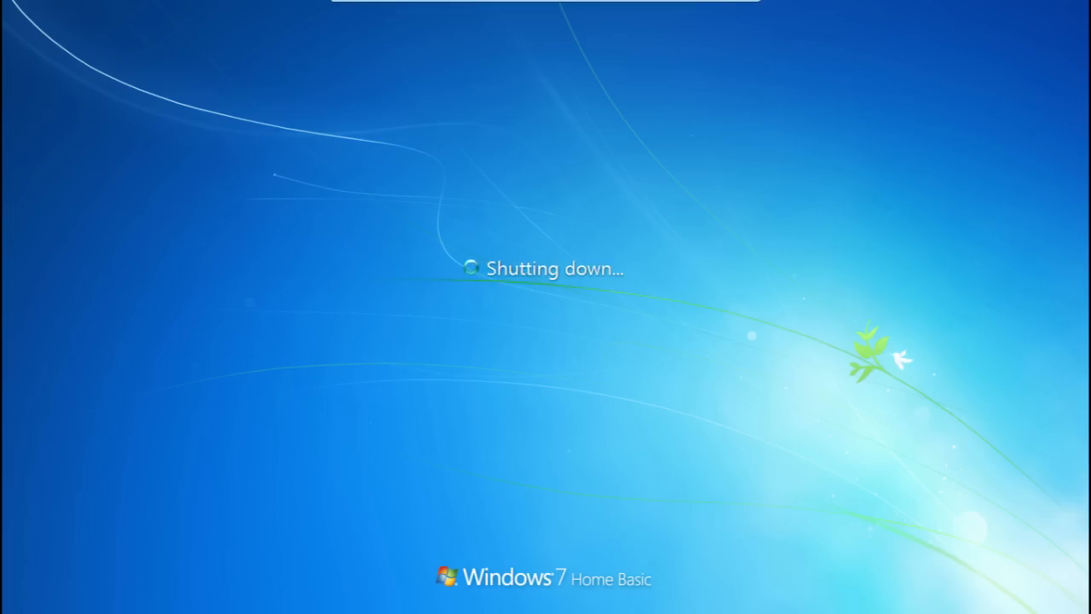
click(736, 11)
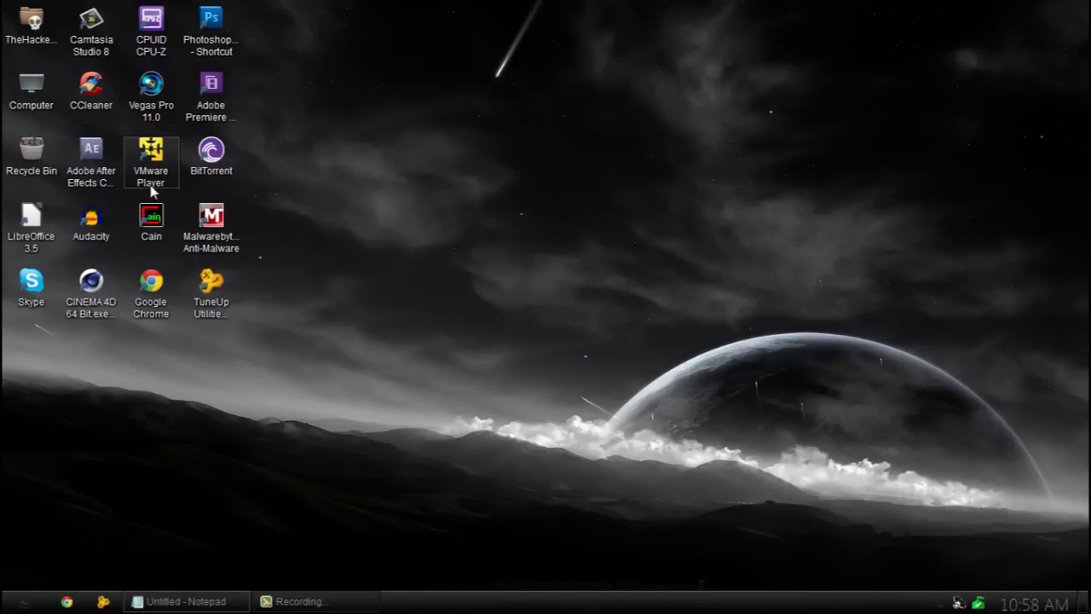
click(152, 179)
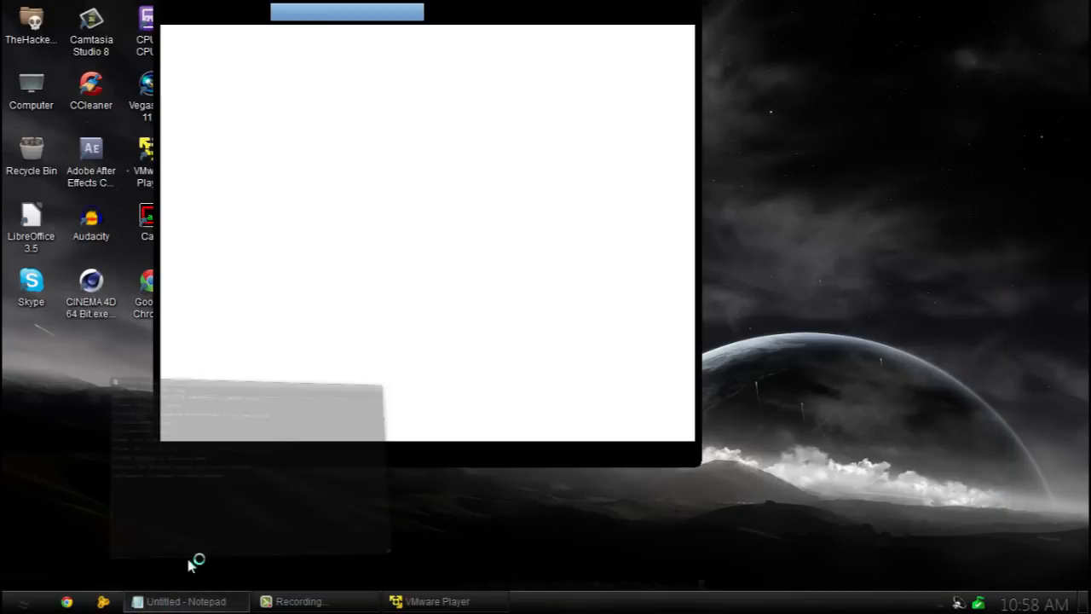
click(155, 599)
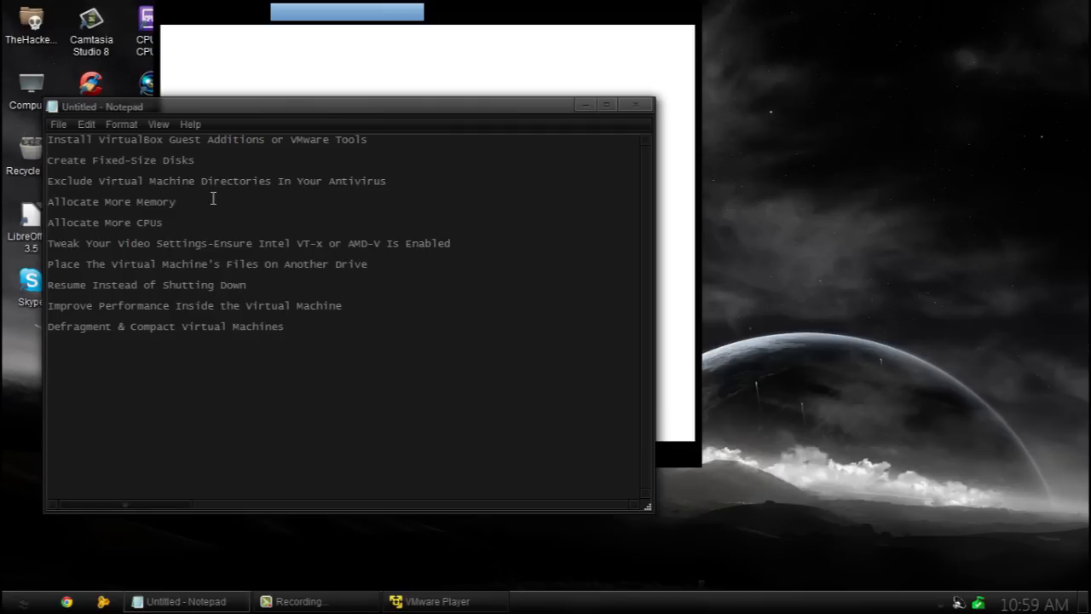
click(585, 104)
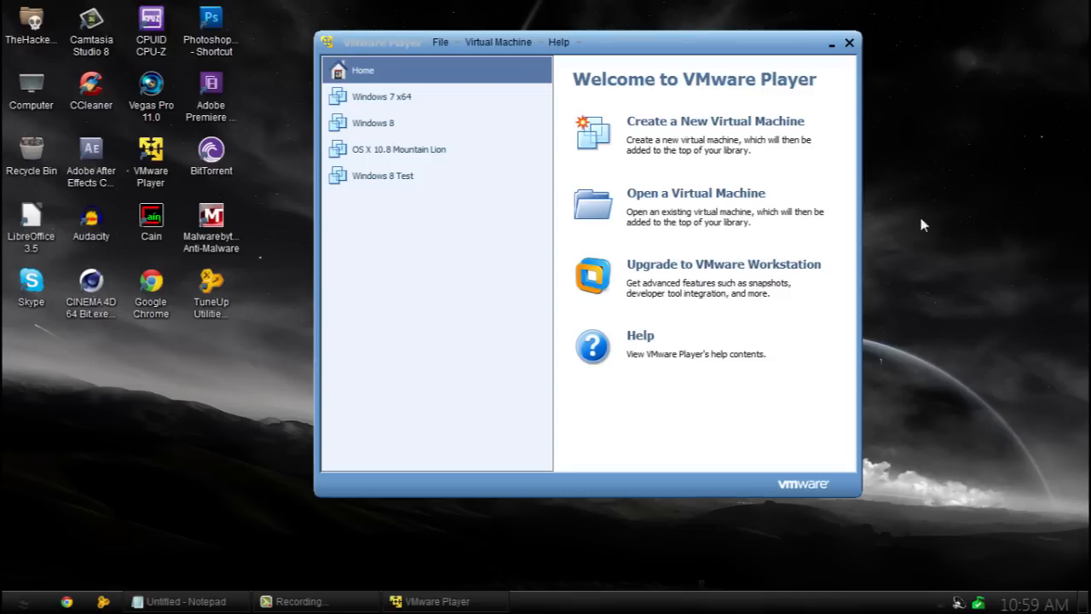
Open the Windows 7 x64 settings and review the Hard Disk utilities and Options tab without changes.
click(368, 96)
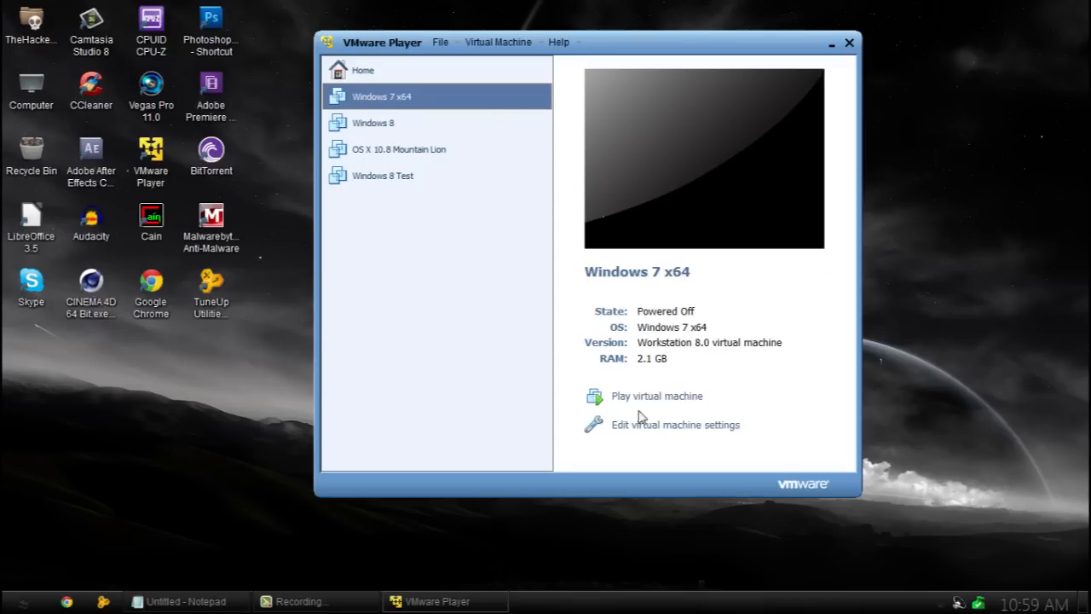
click(647, 425)
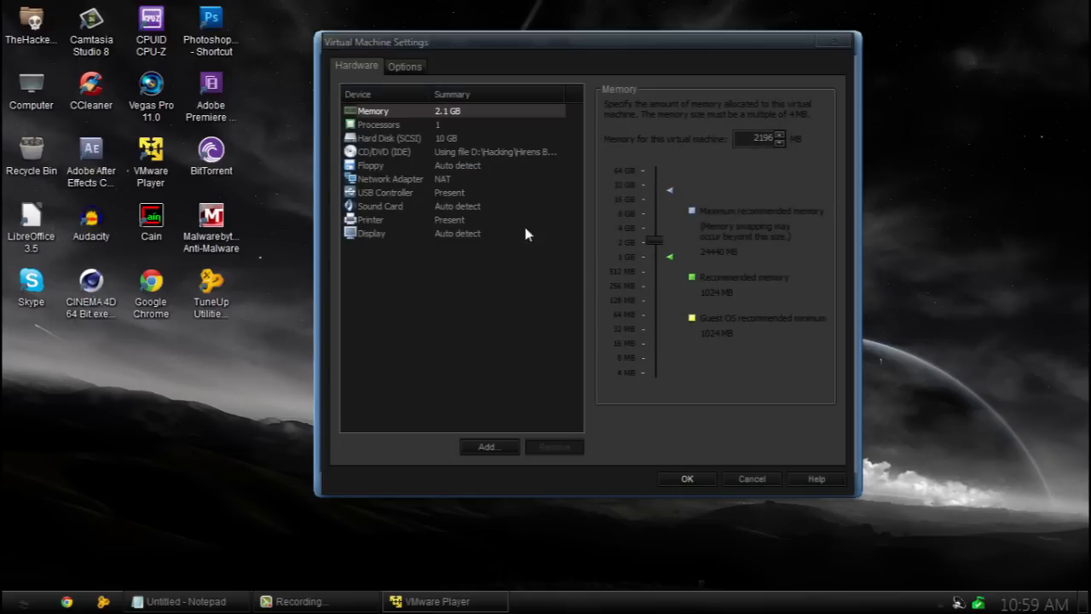
click(419, 136)
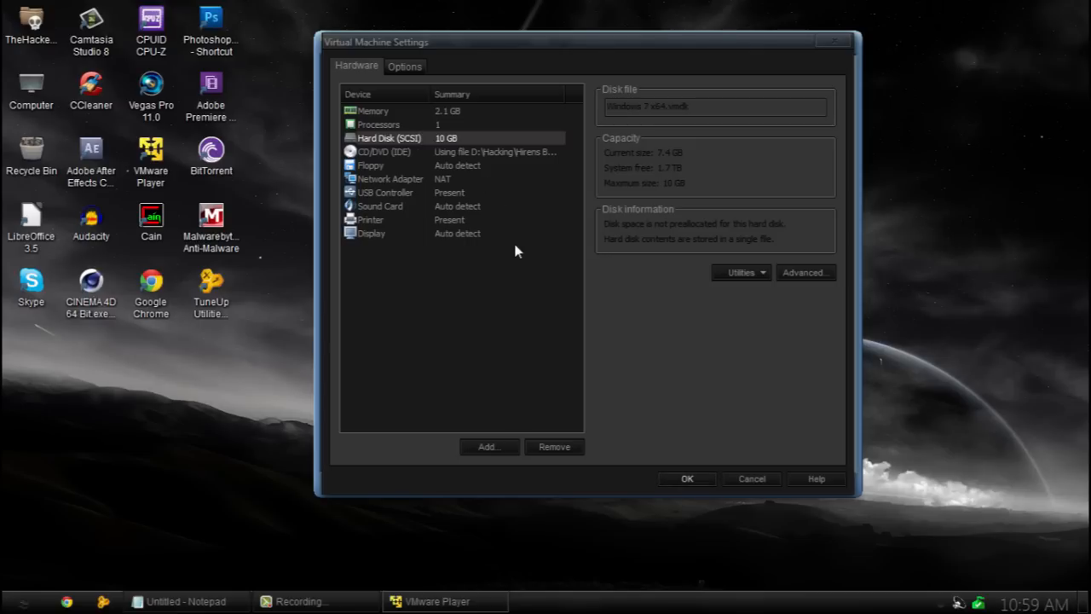
click(722, 272)
click(667, 283)
click(405, 67)
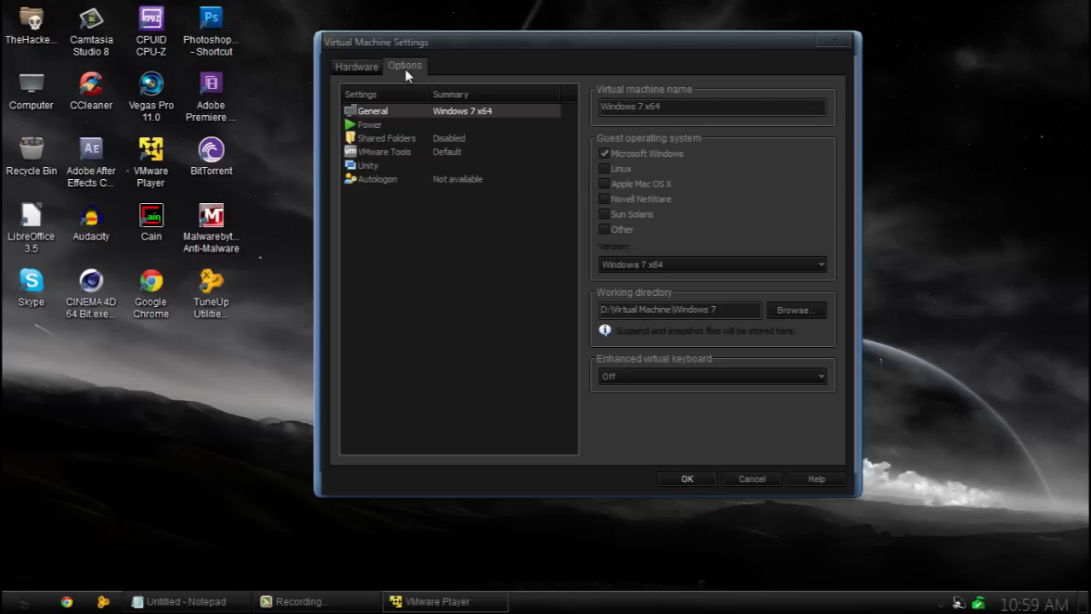
click(363, 67)
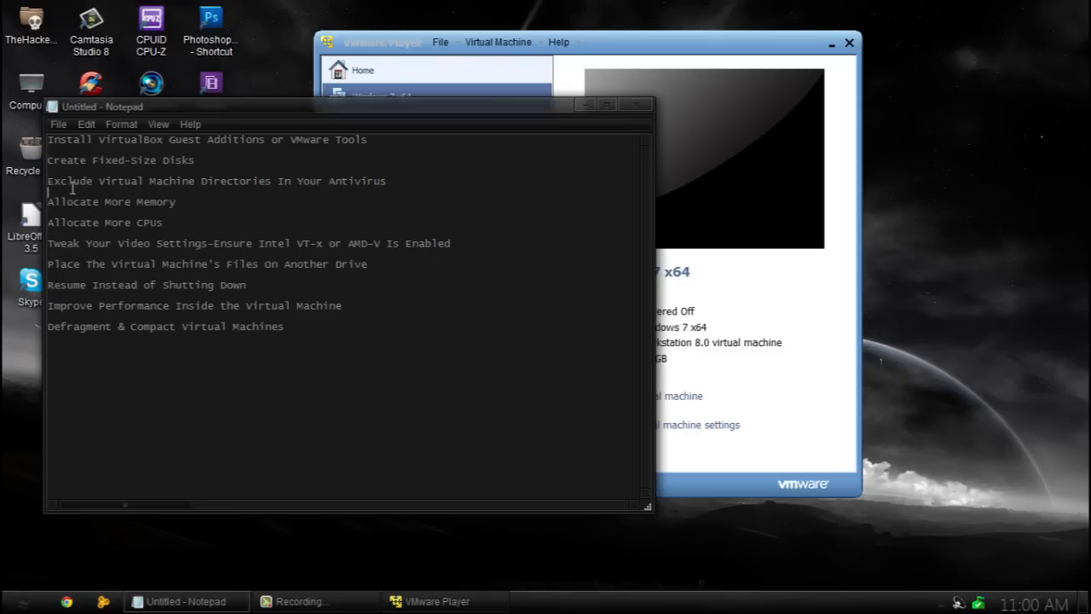
Check the antivirus exclusion tip, then open Security Essentials' Excluded files and locations settings.
drag(386, 182, 206, 185)
click(406, 199)
click(588, 105)
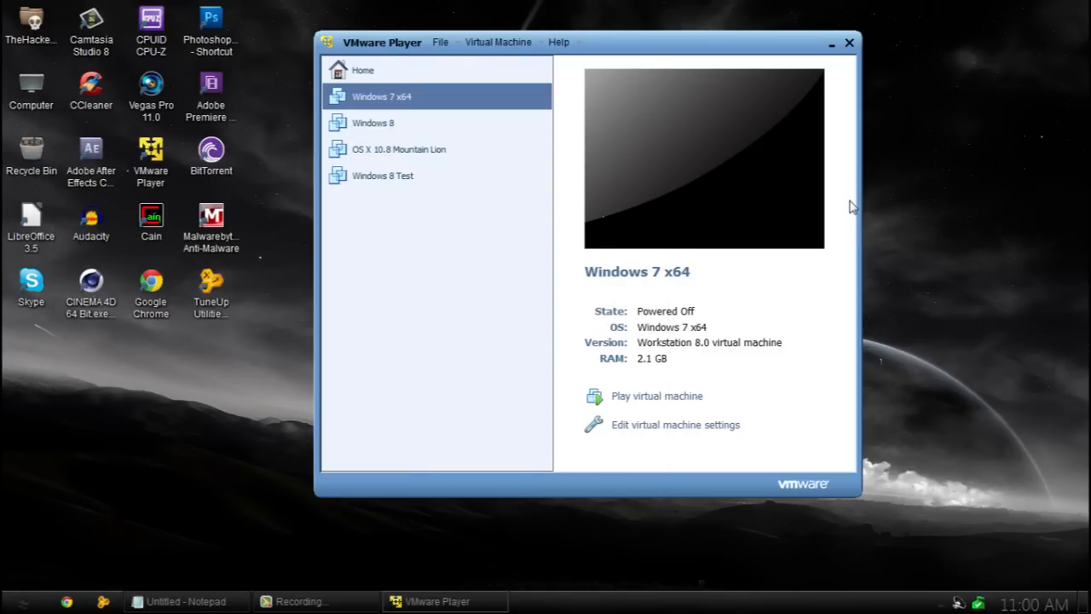
double_click(978, 603)
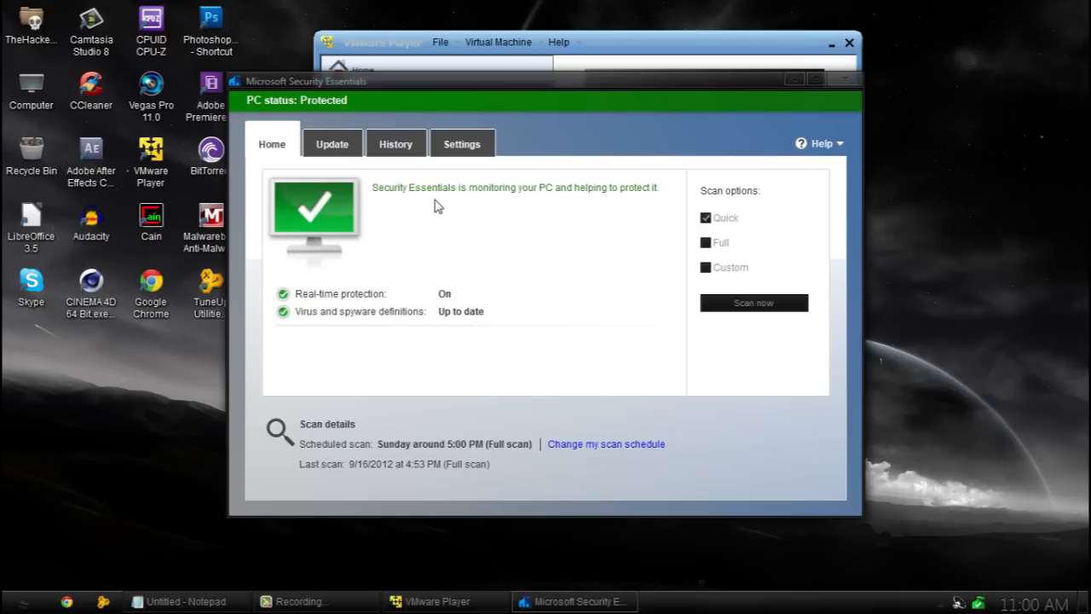
click(471, 149)
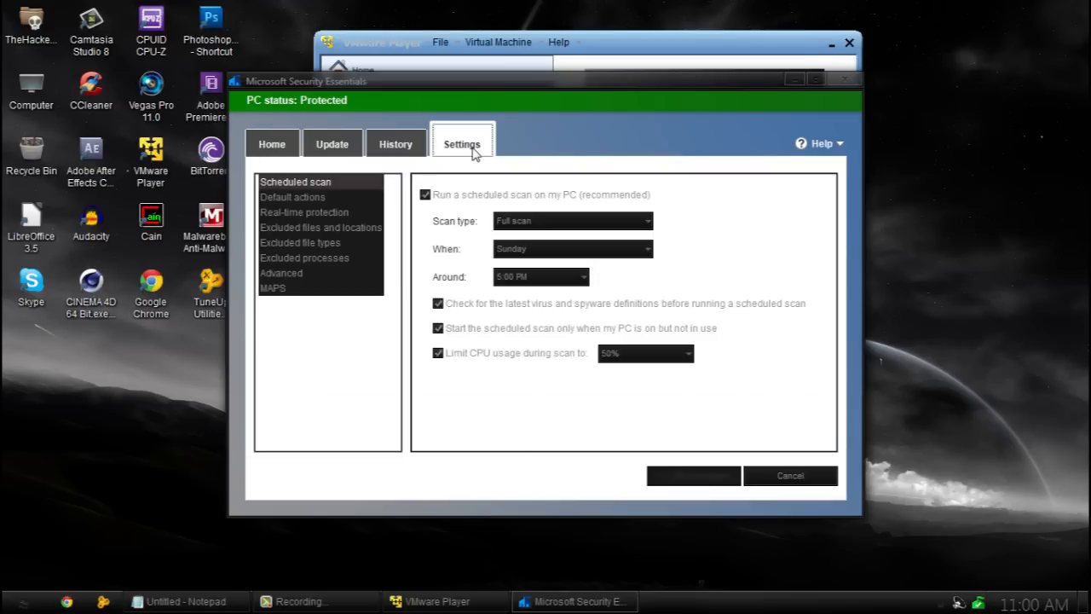
click(338, 229)
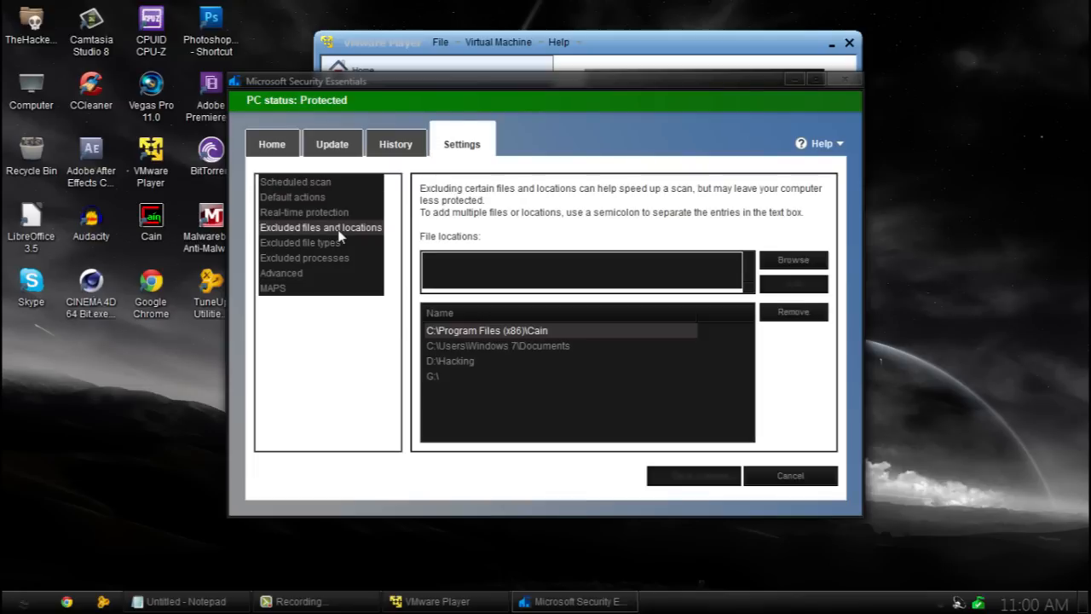
Add the D:\Virtual Machine folder to the exclusion list and save the changes.
click(789, 264)
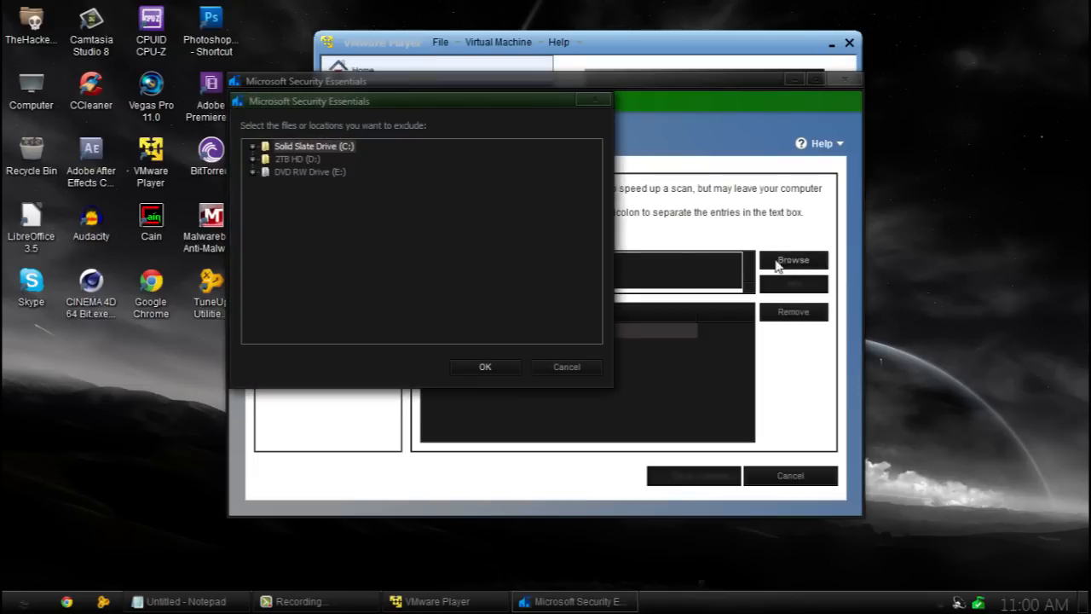
click(254, 160)
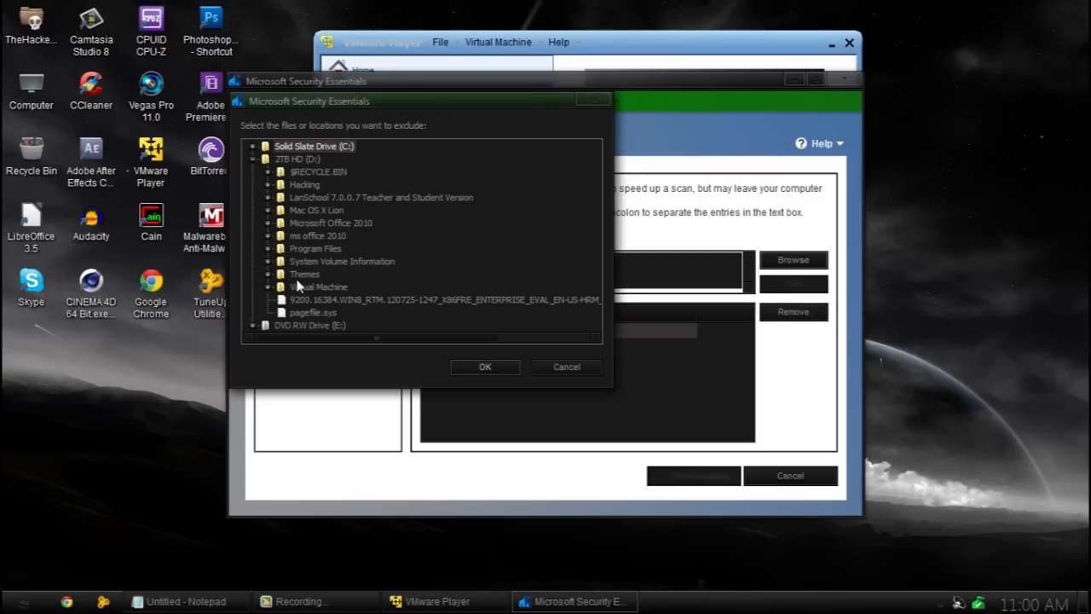
click(316, 287)
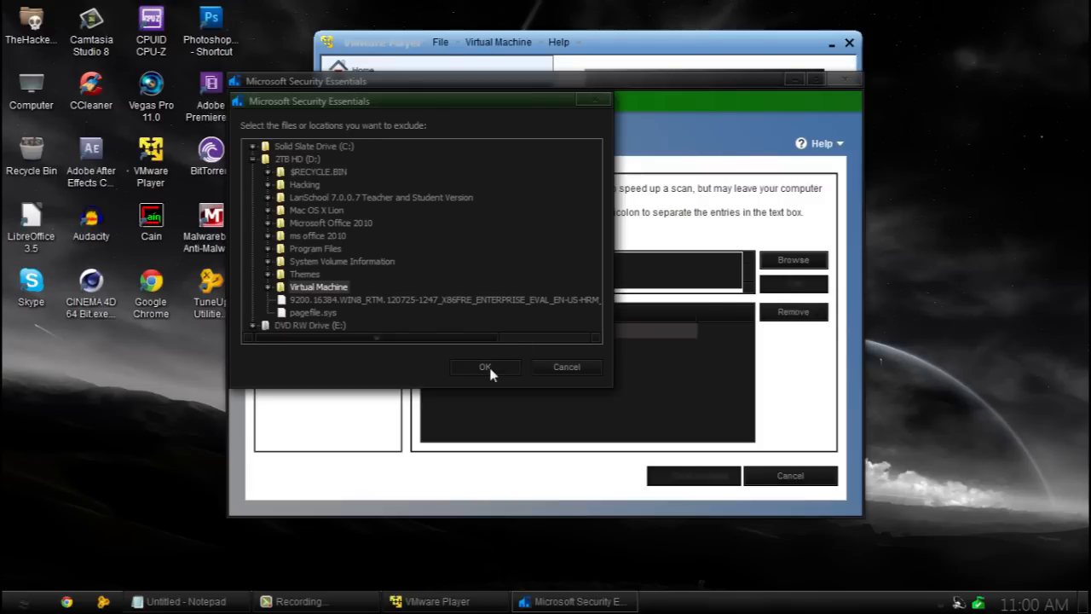
click(485, 368)
text(;)
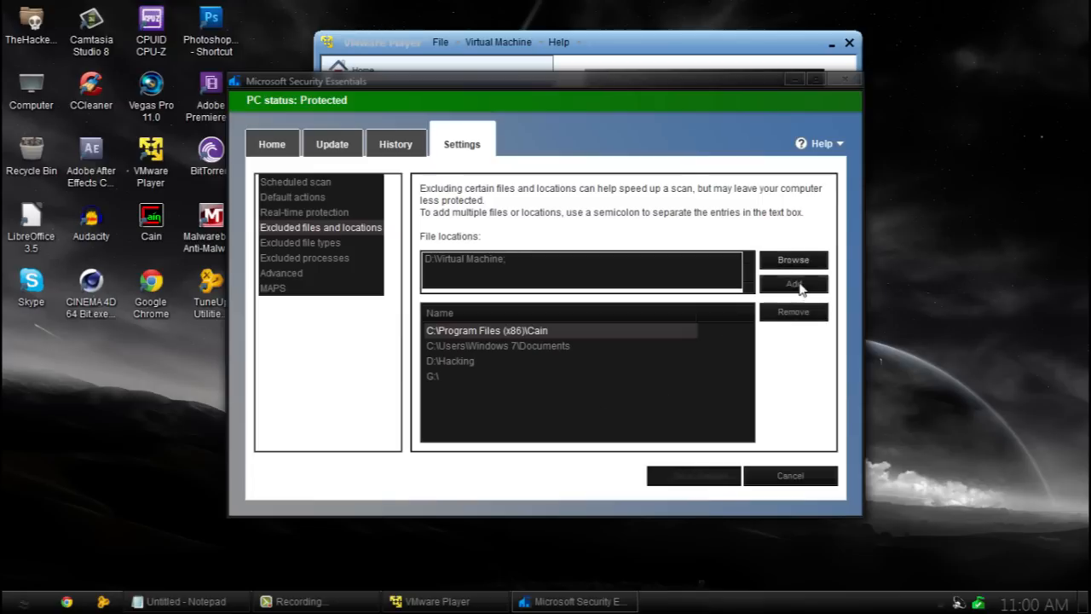
click(801, 288)
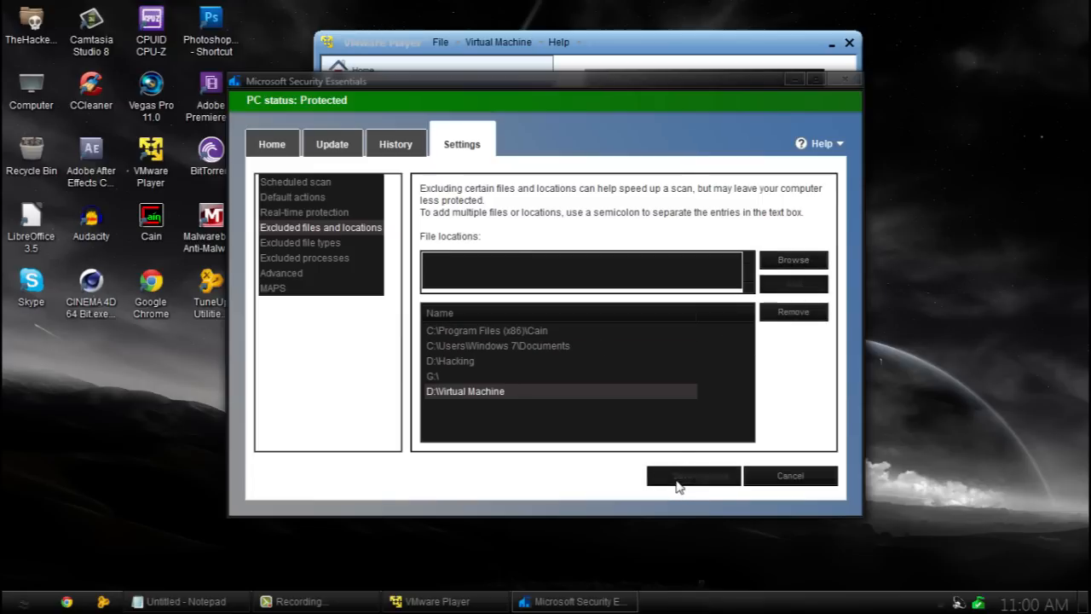
click(840, 79)
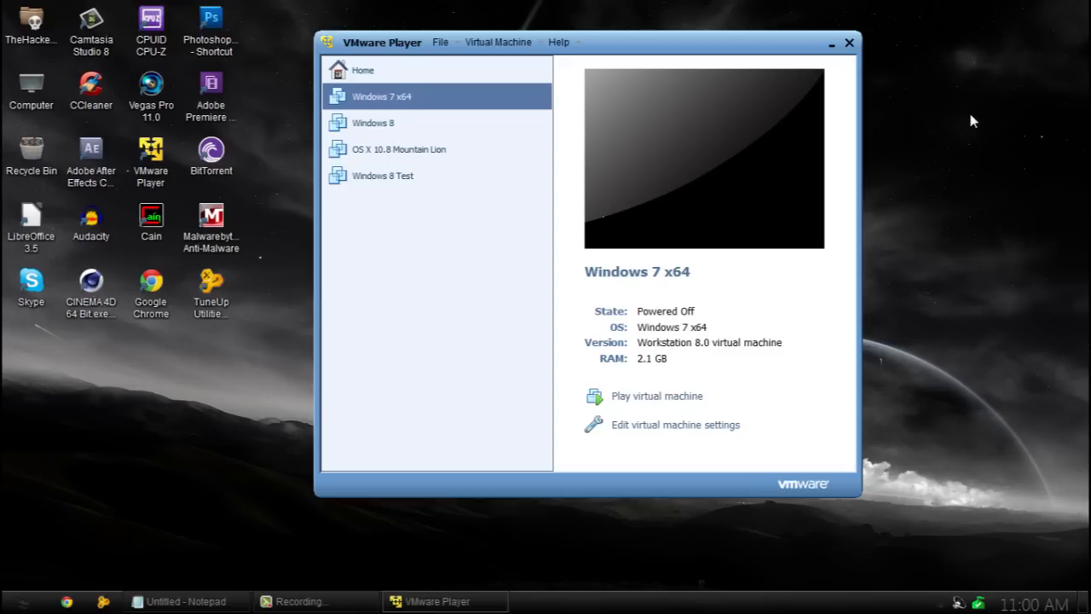
Set the Windows 7 x64 machine's memory to 4388 MB (about 4.3 GB) and save it.
click(205, 600)
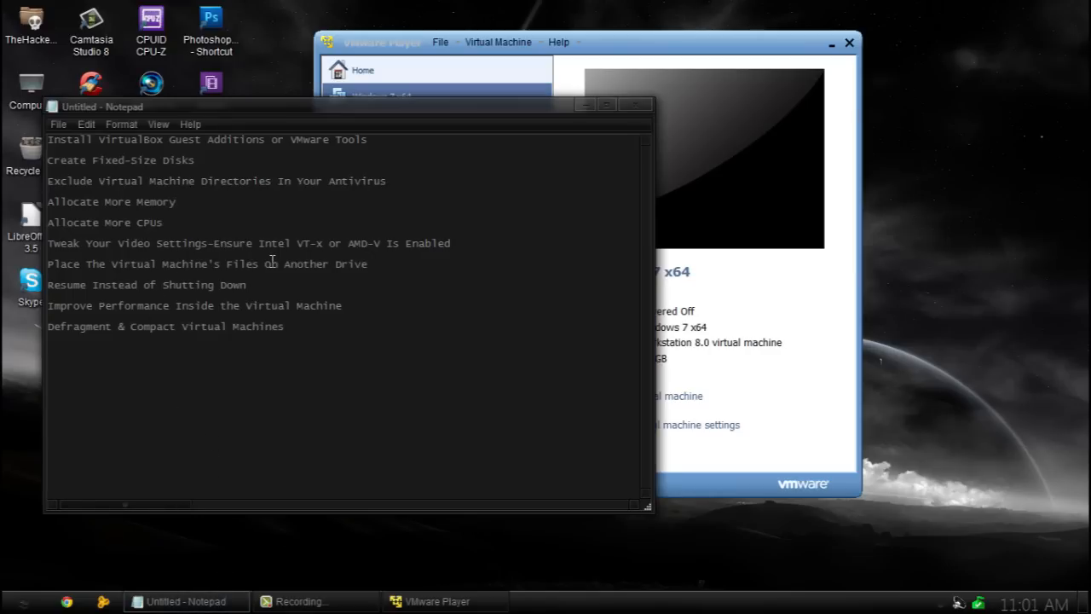
click(586, 106)
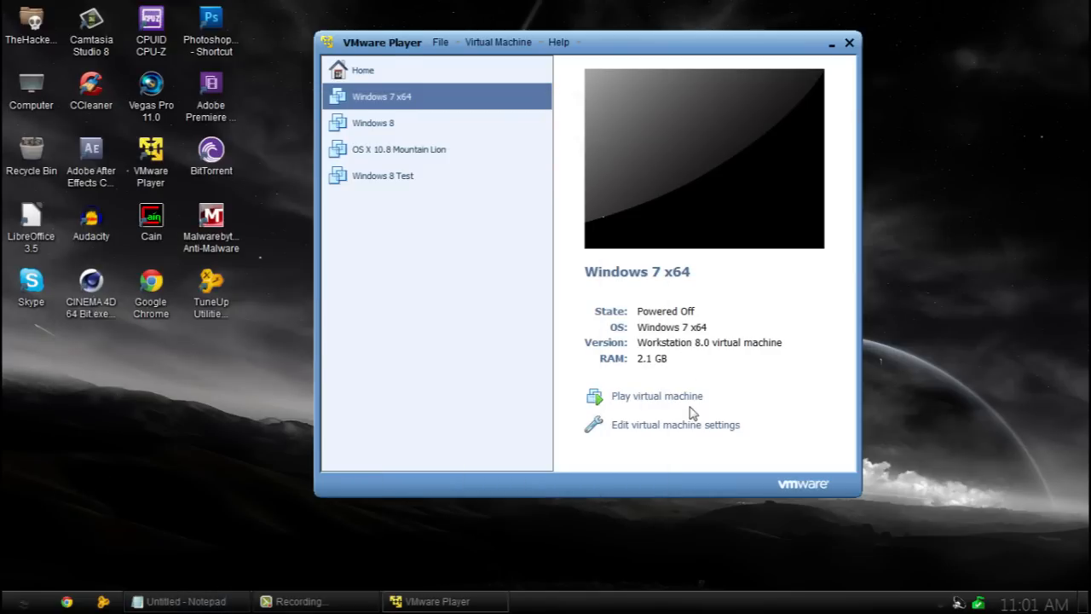
click(672, 428)
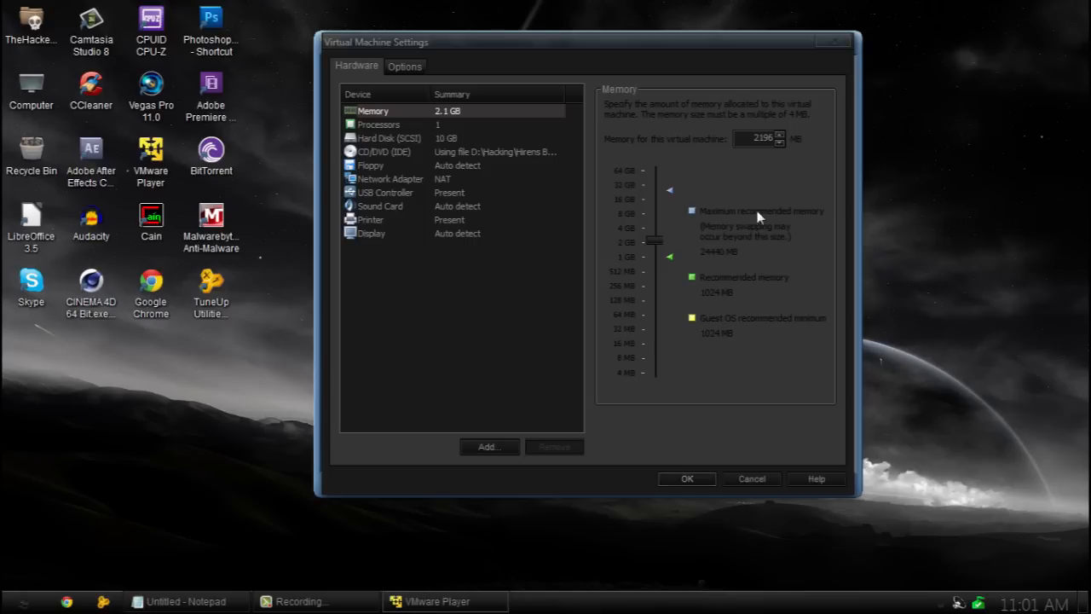
click(670, 196)
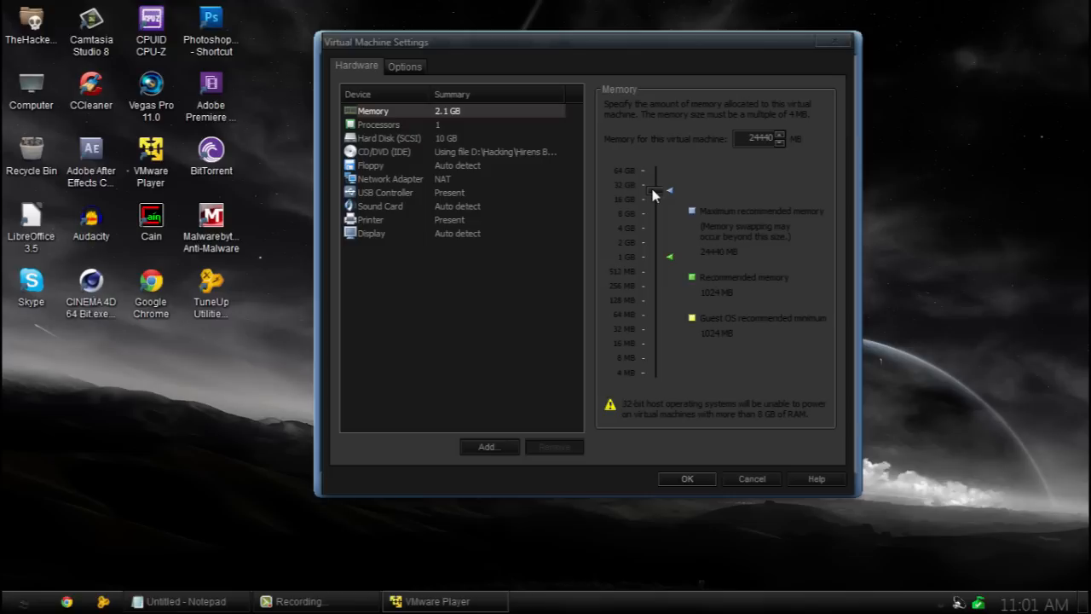
drag(652, 194, 653, 200)
drag(656, 198, 651, 229)
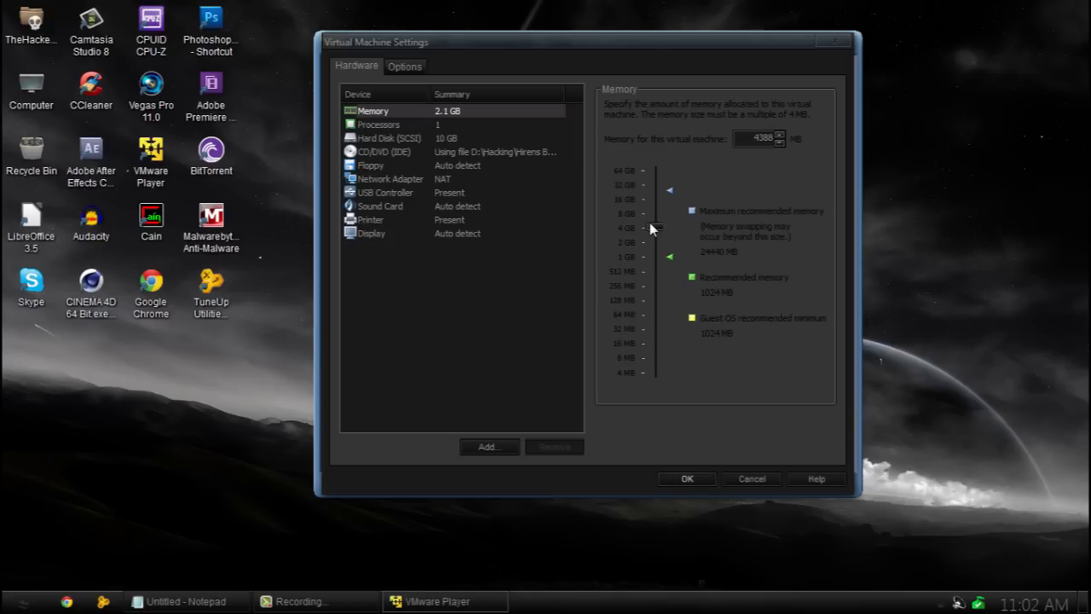
click(686, 480)
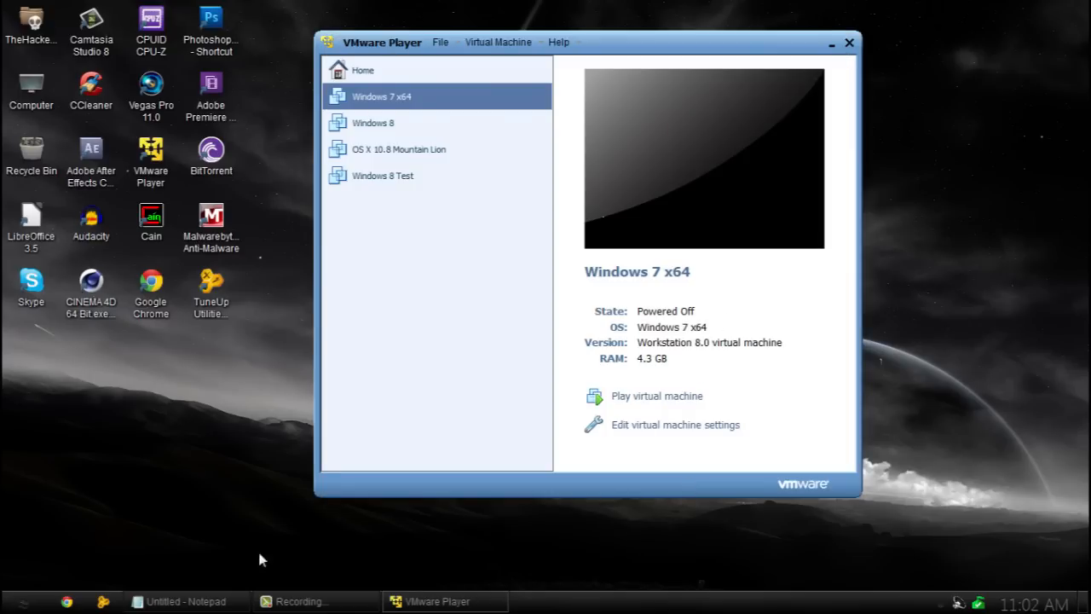
click(183, 601)
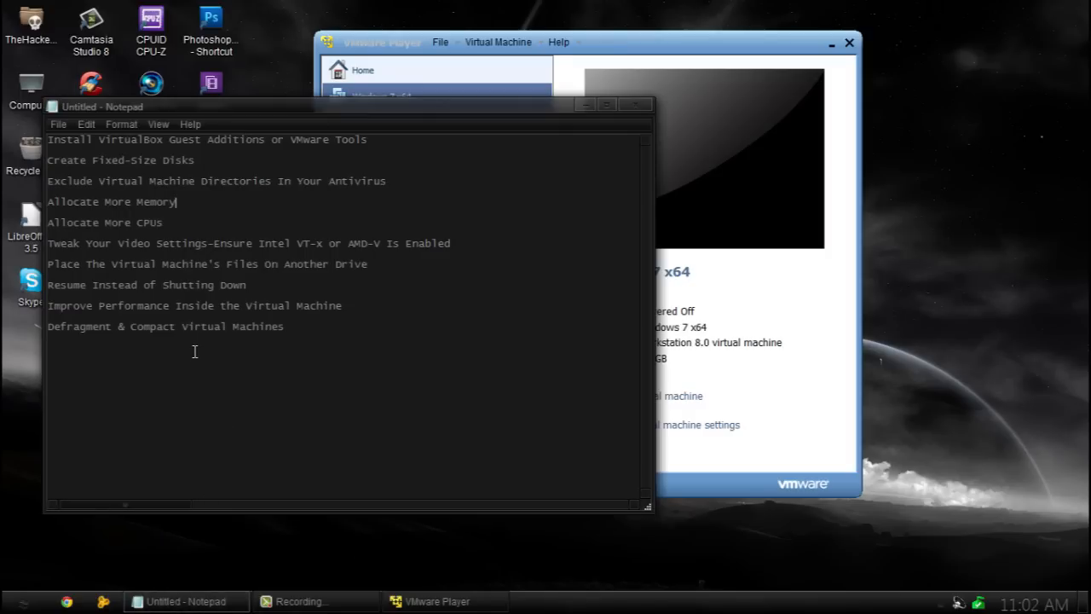
Set the Windows 7 x64 machine's number of processor cores to 2.
click(820, 323)
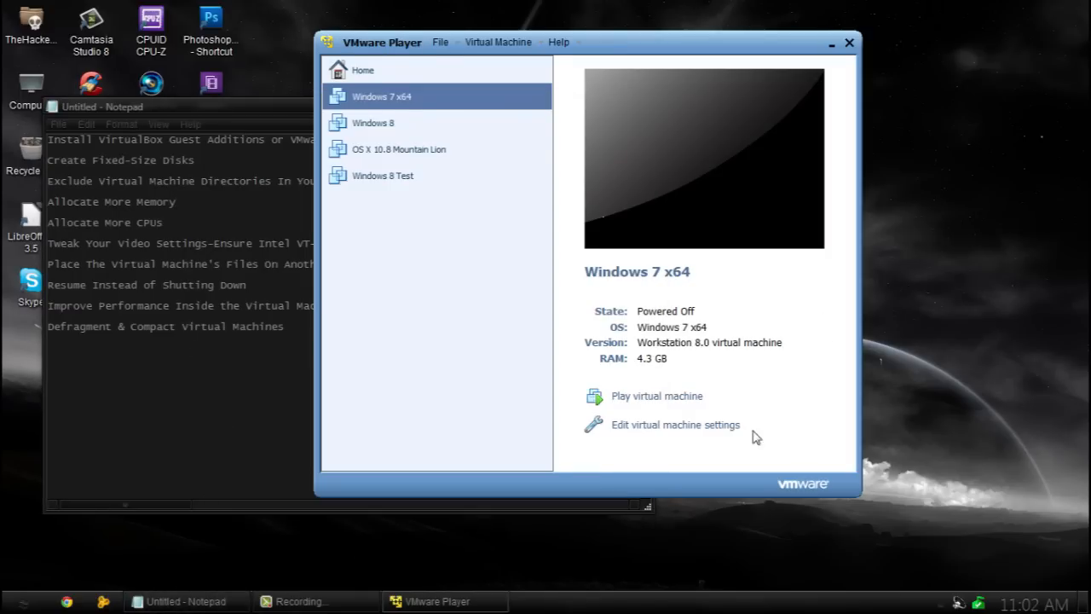
click(711, 430)
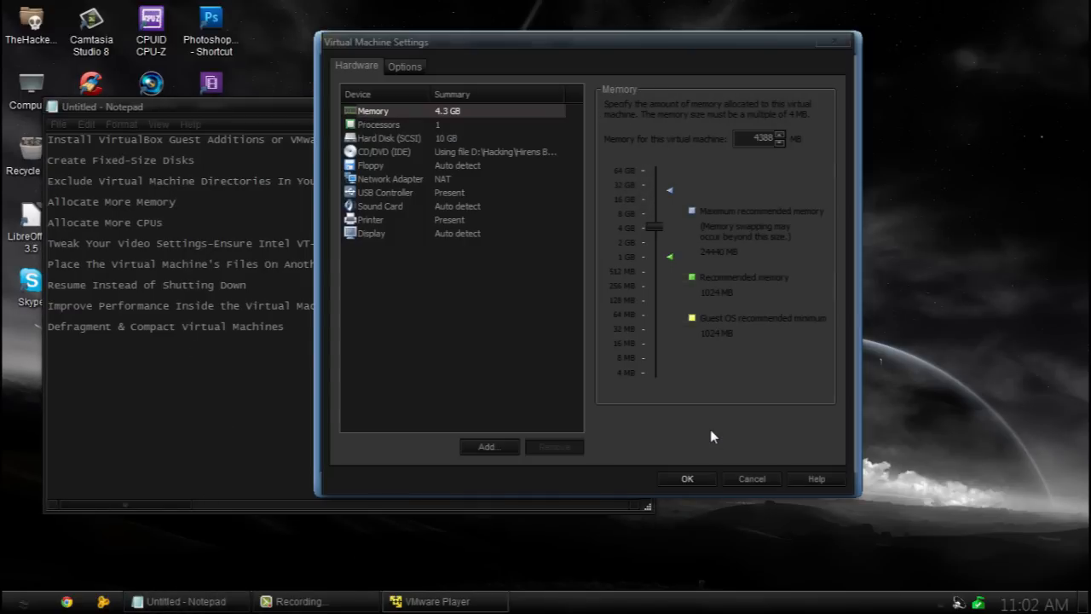
click(392, 126)
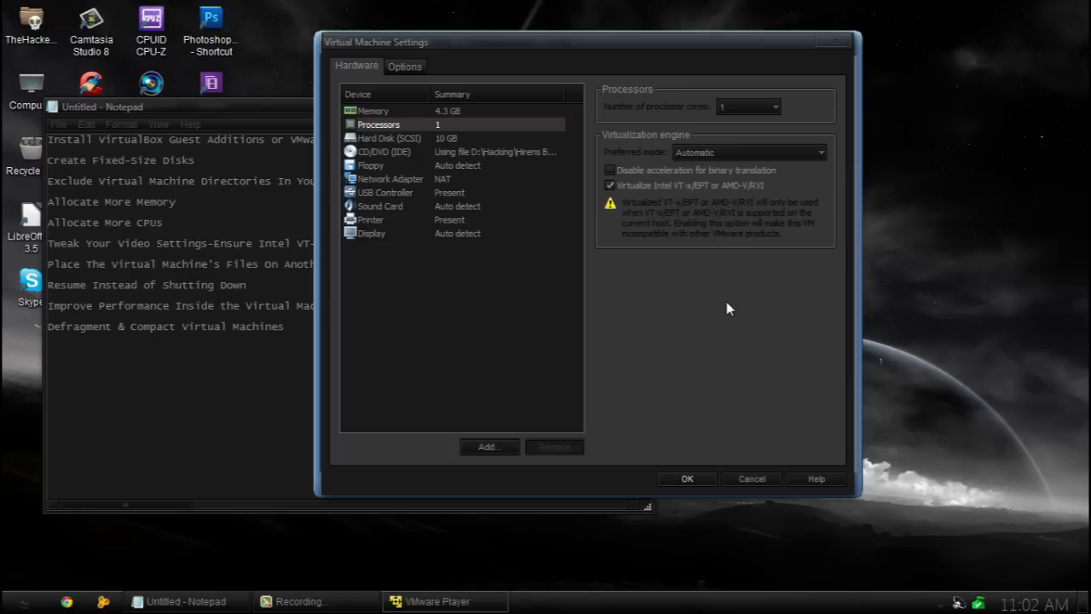
click(753, 106)
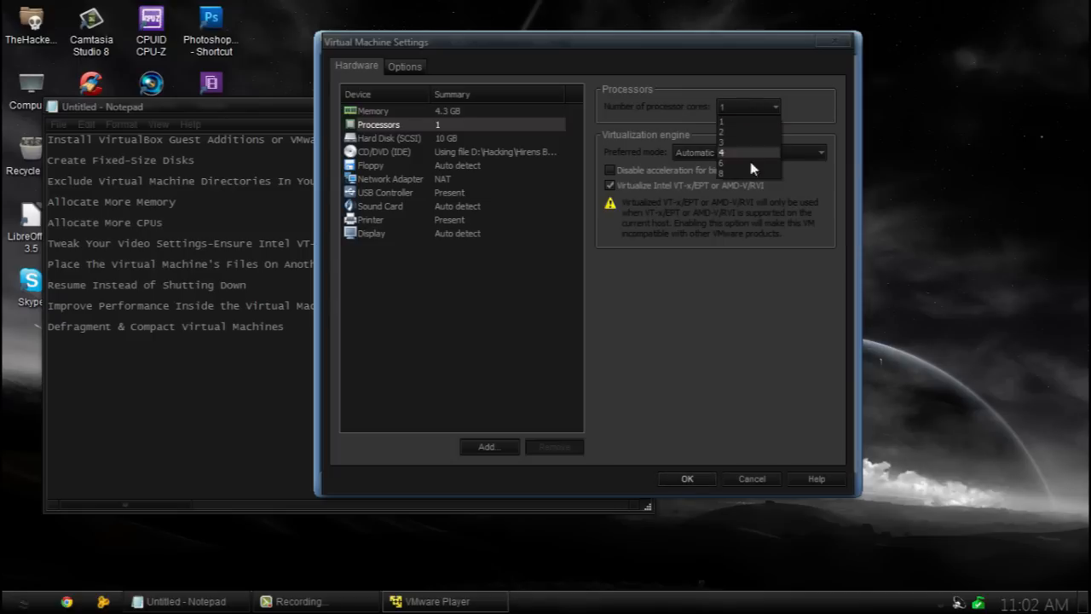
click(766, 317)
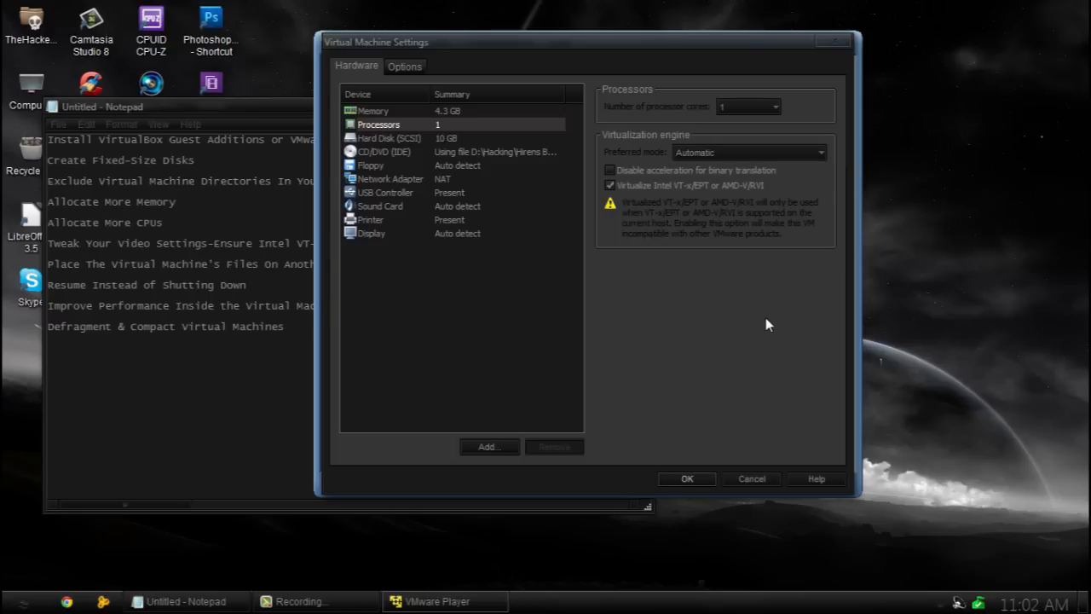
click(767, 108)
click(767, 108)
click(761, 116)
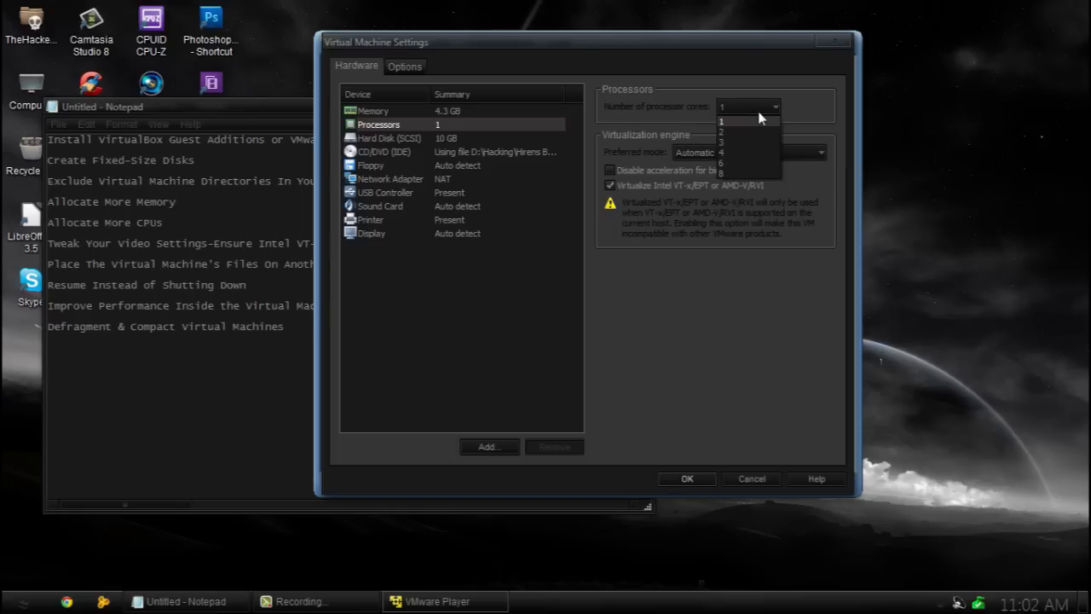
click(760, 119)
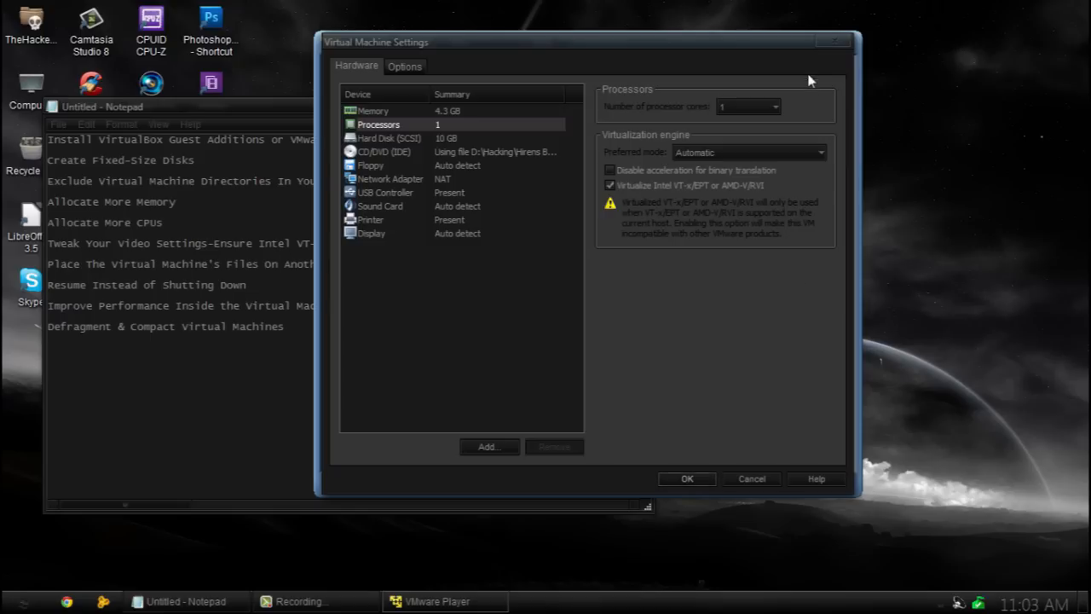
click(750, 107)
click(748, 132)
Keep the virtualization engine on Automatic with Intel VT-x/EPT enabled, and save the processor settings.
click(177, 313)
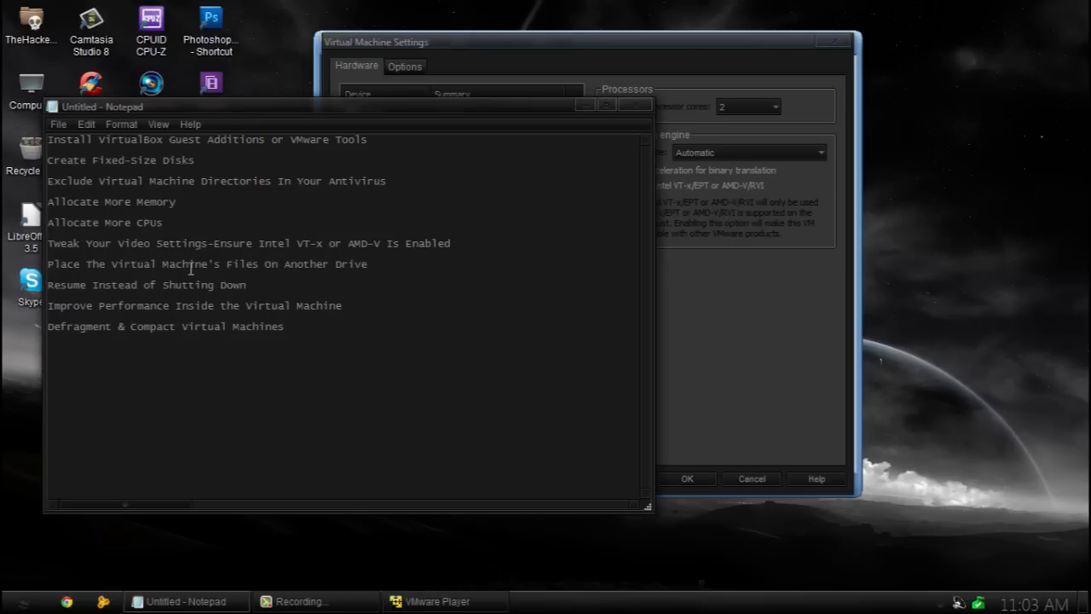
click(662, 49)
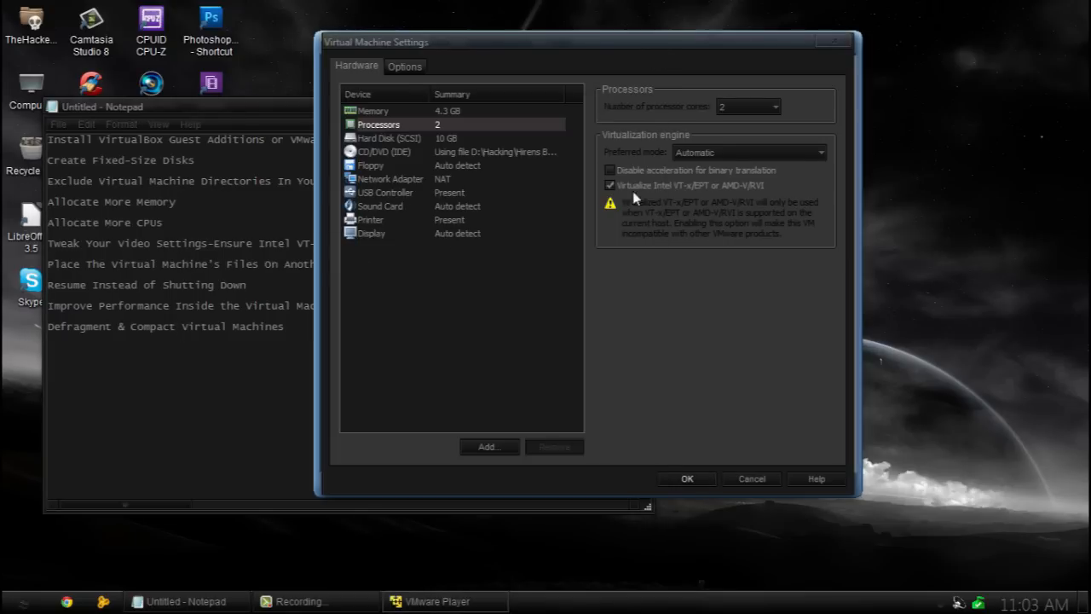
click(758, 153)
click(731, 163)
click(611, 186)
click(610, 186)
click(260, 243)
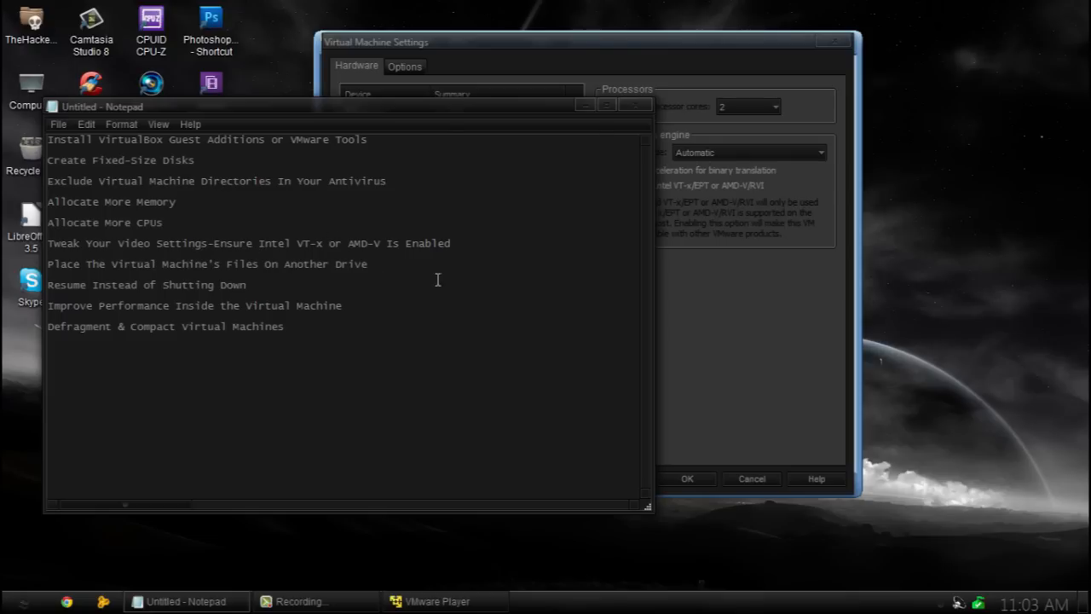
click(585, 105)
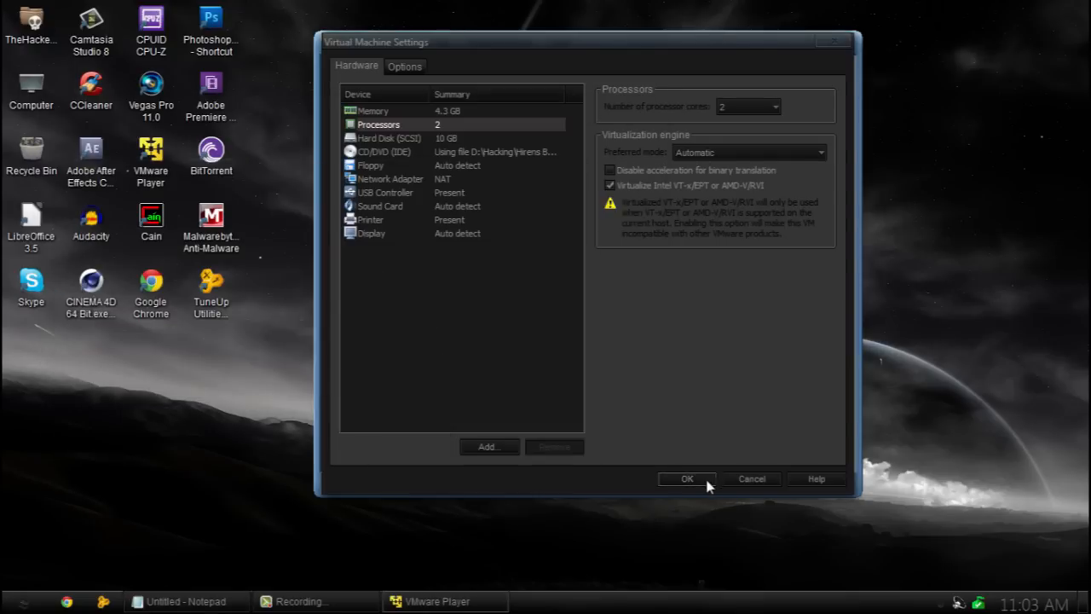
click(706, 480)
click(21, 601)
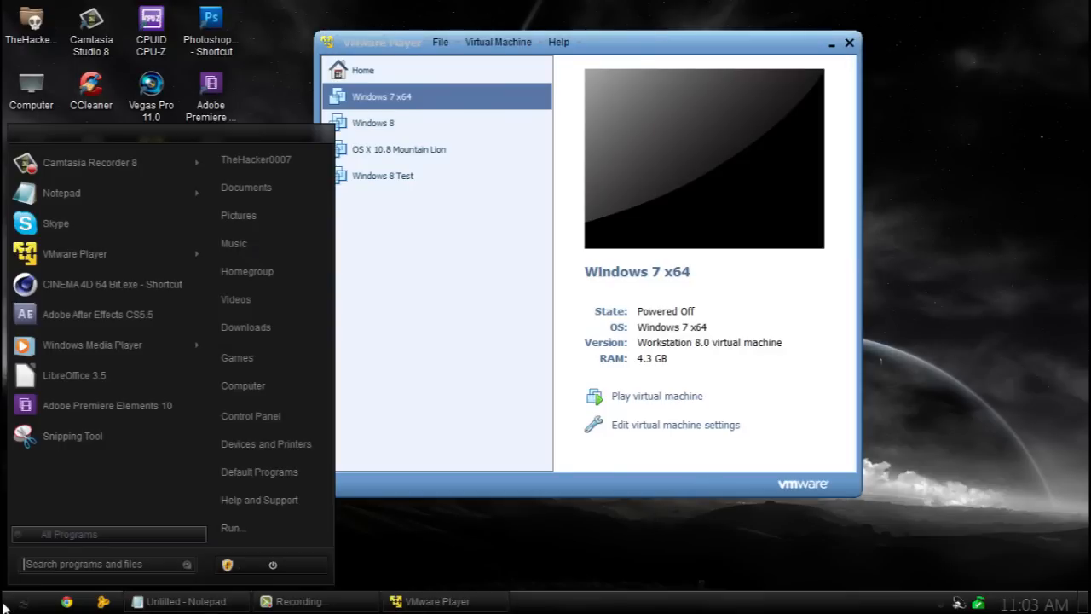
From Computer, browse D:\Virtual Machine and D:\Program Files\VMware Player, then return to drive D:.
click(298, 392)
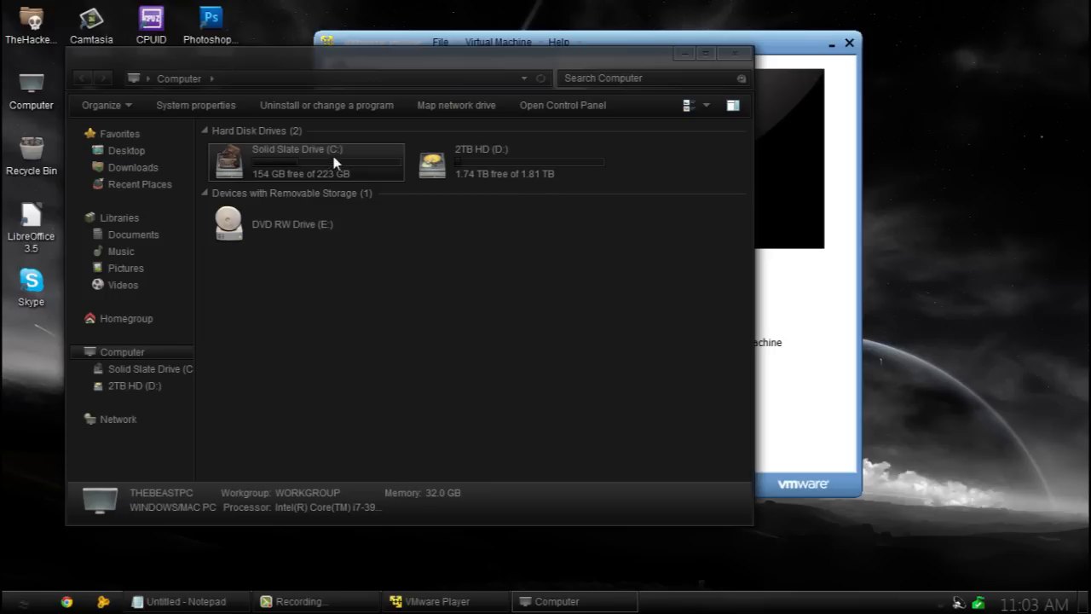
double_click(515, 163)
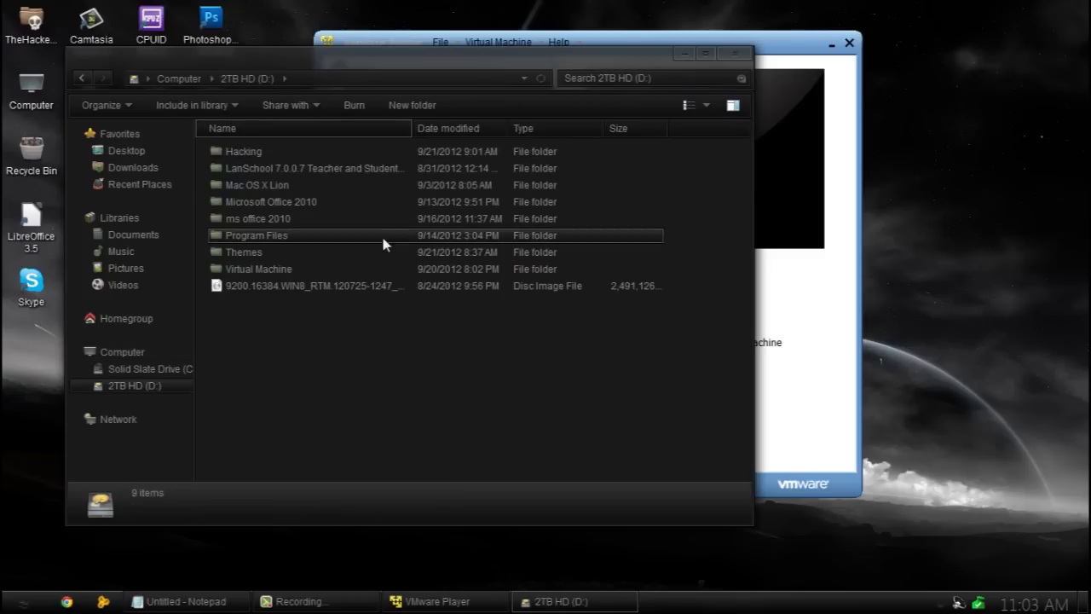
click(249, 255)
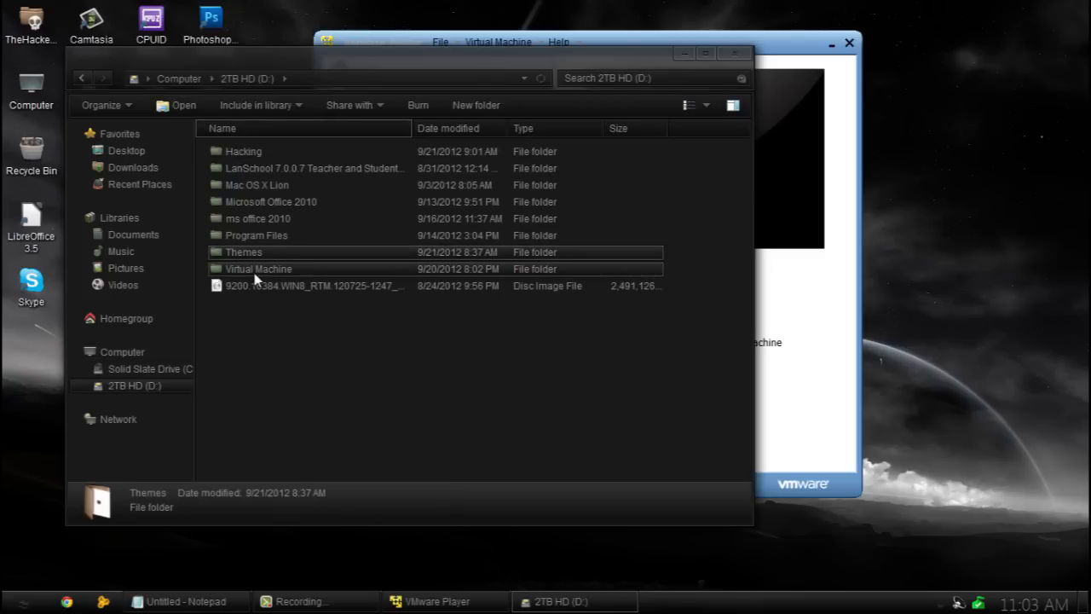
double_click(255, 272)
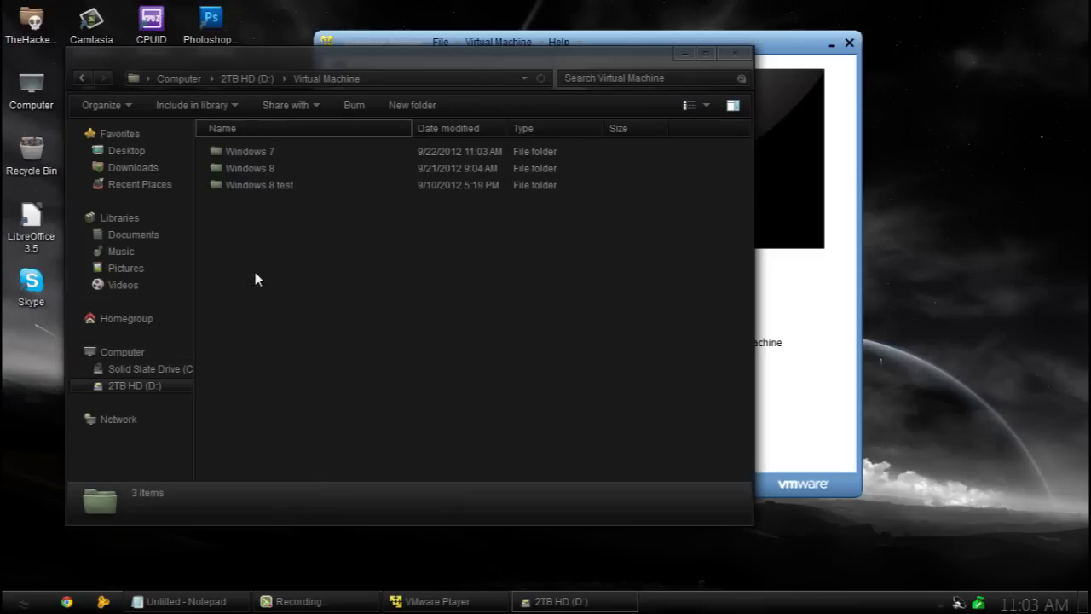
click(82, 78)
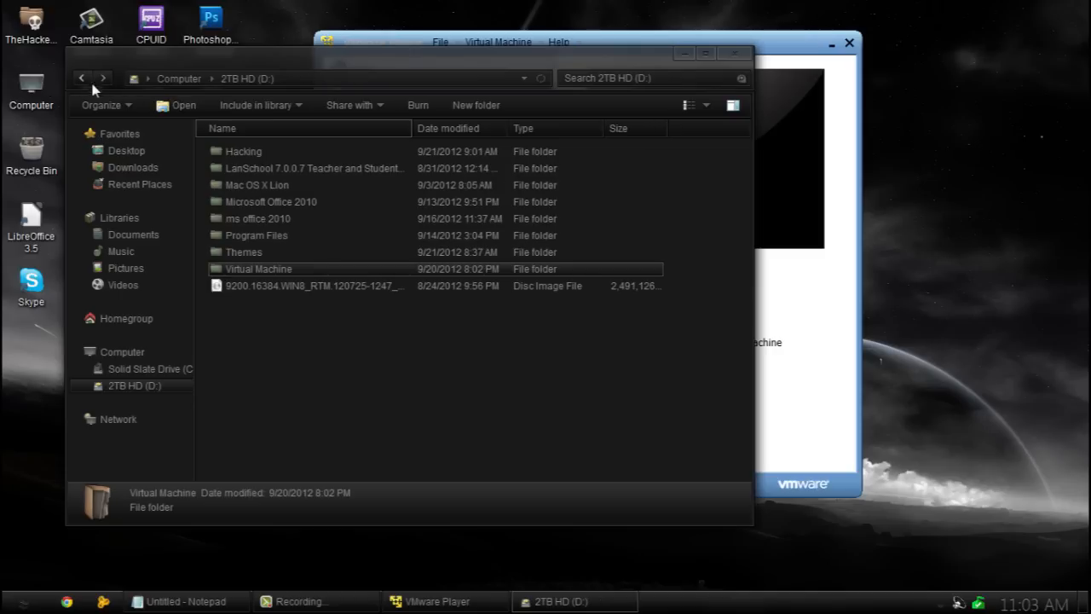
double_click(276, 239)
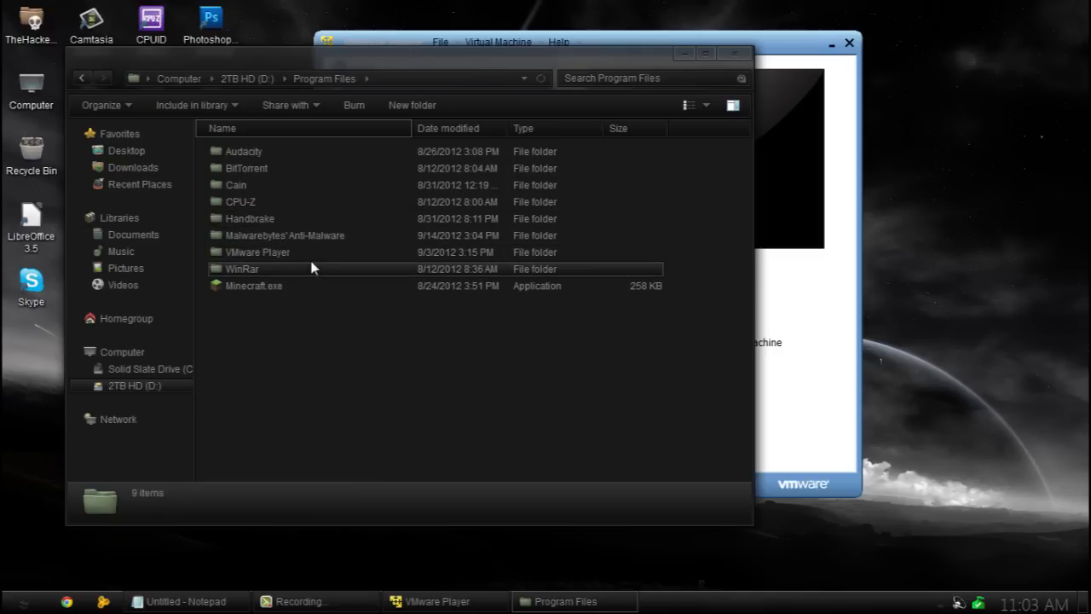
double_click(309, 254)
click(81, 79)
click(82, 78)
Minimize the Notepad speed tips and close the Computer window to reveal VMware Player's library.
click(84, 77)
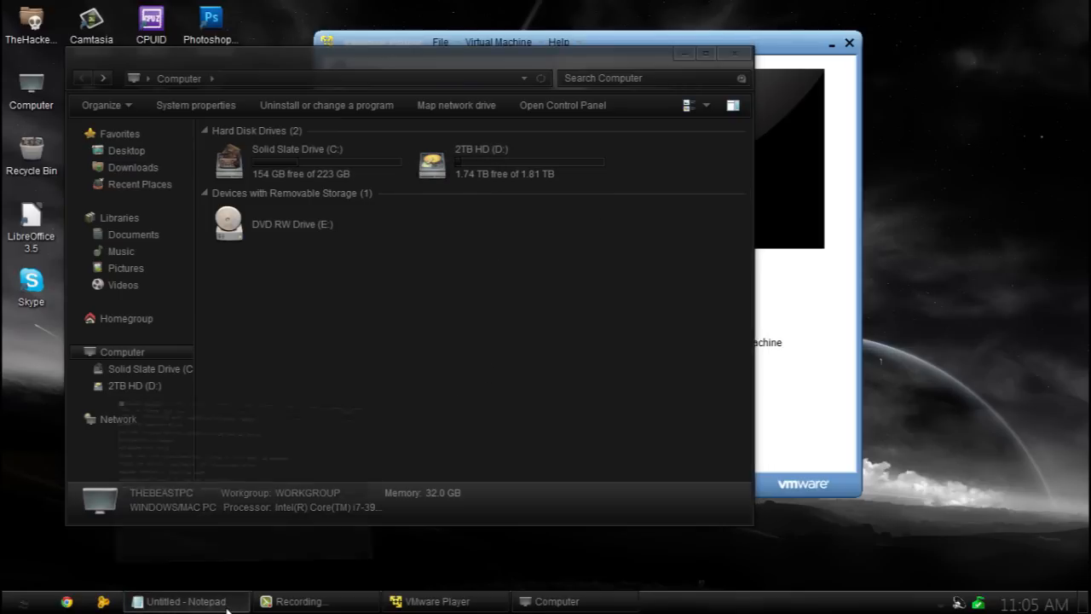
click(184, 601)
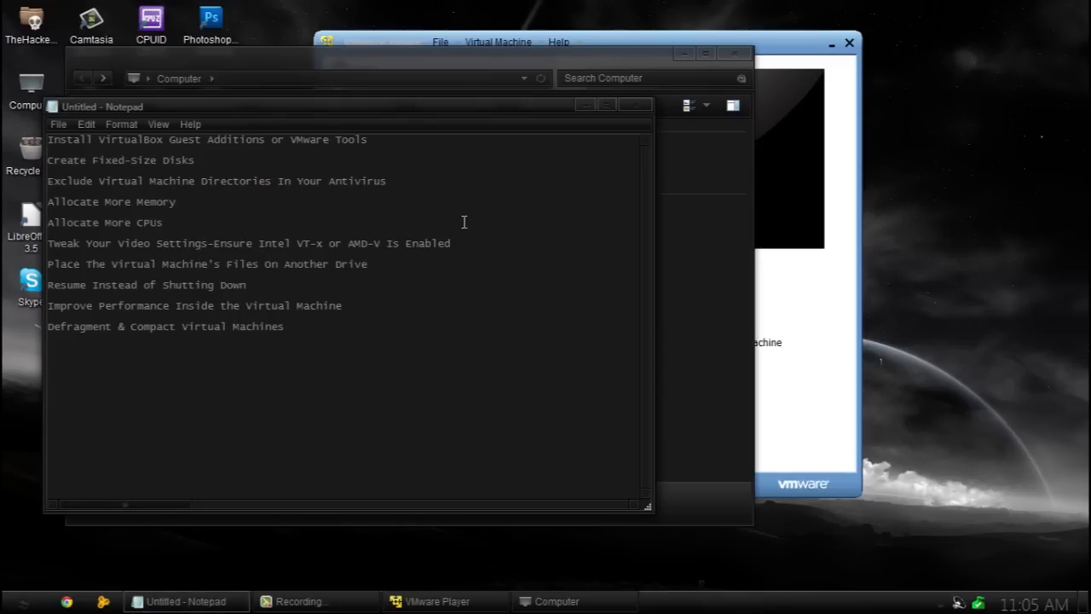
click(584, 106)
click(738, 53)
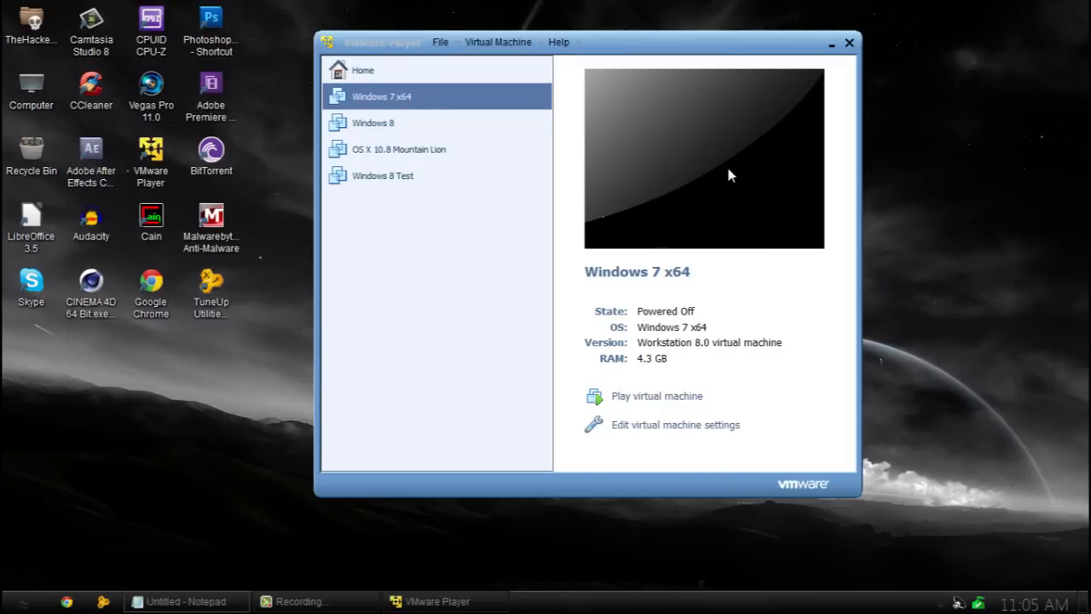
Power on the Windows 7 x64 VM, log in with the account password, and go full screen.
click(646, 404)
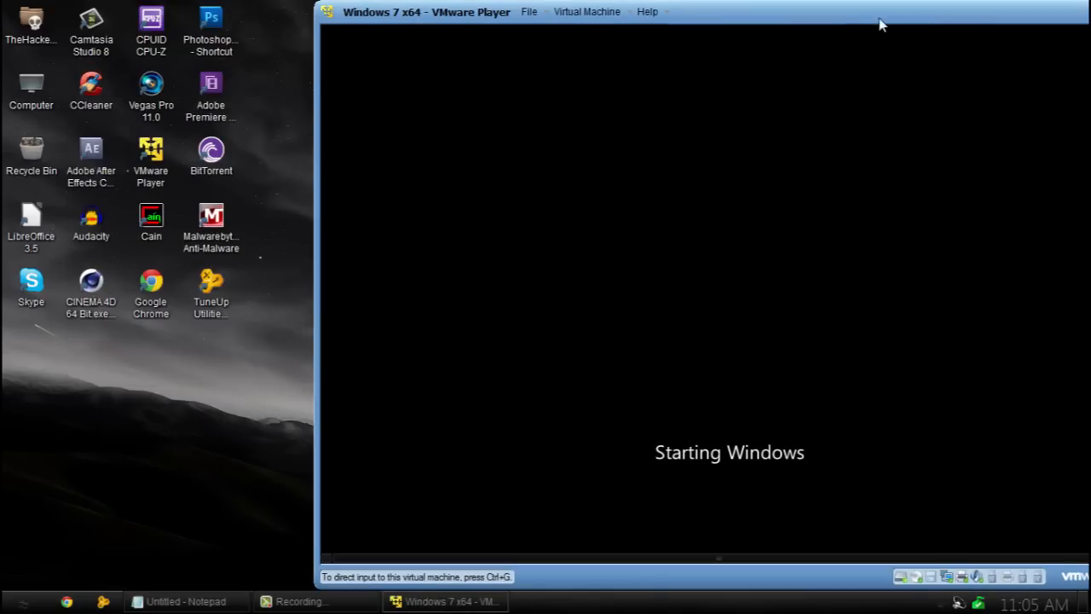
drag(882, 20, 657, 32)
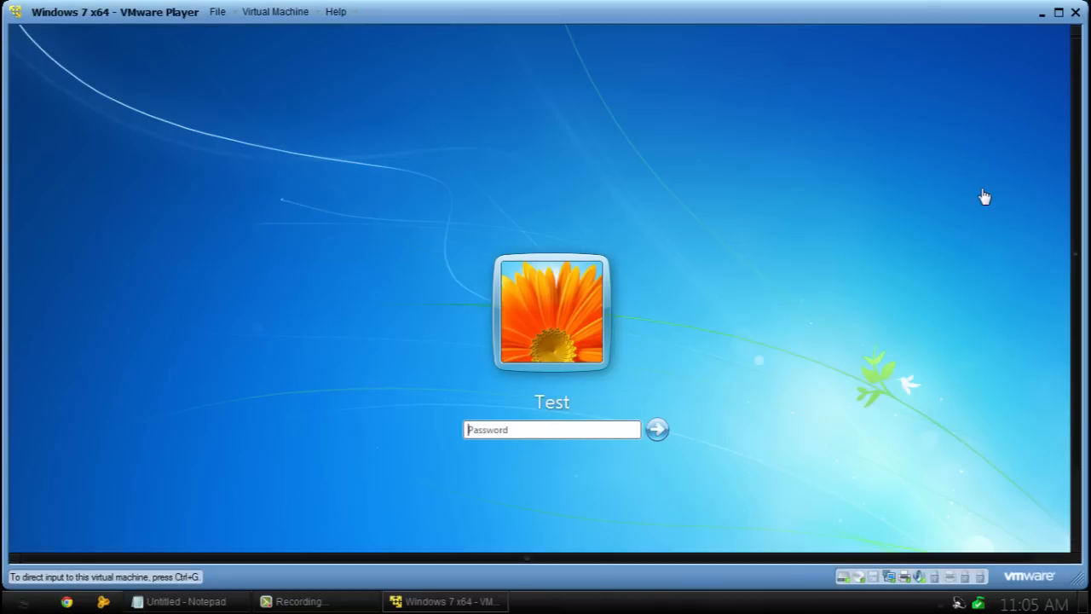
click(581, 430)
text(1)
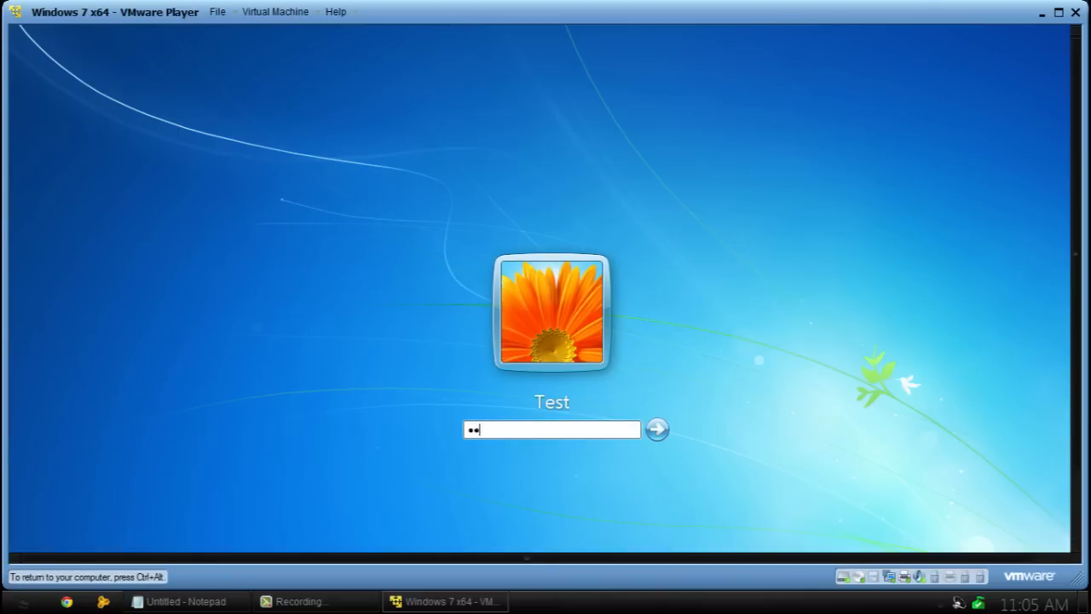
key(Return)
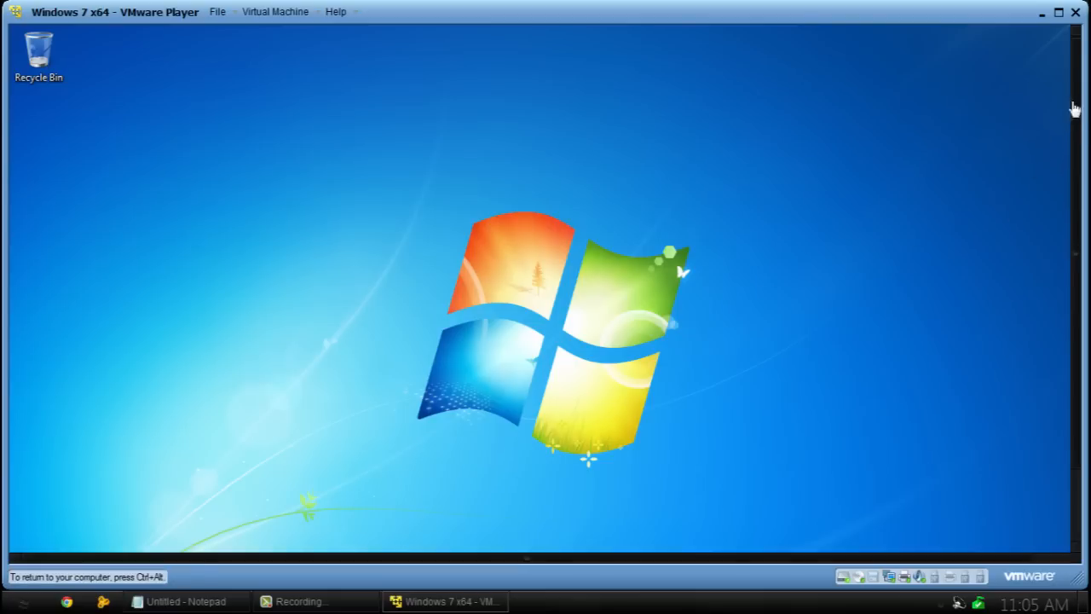
scroll(1079, 213, up, 3)
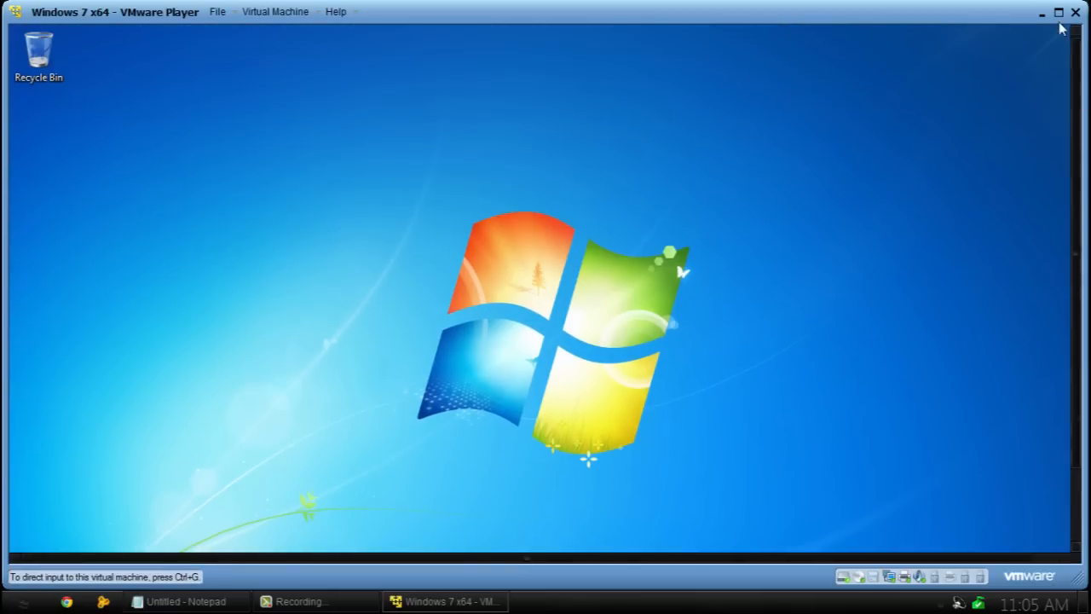
click(1060, 14)
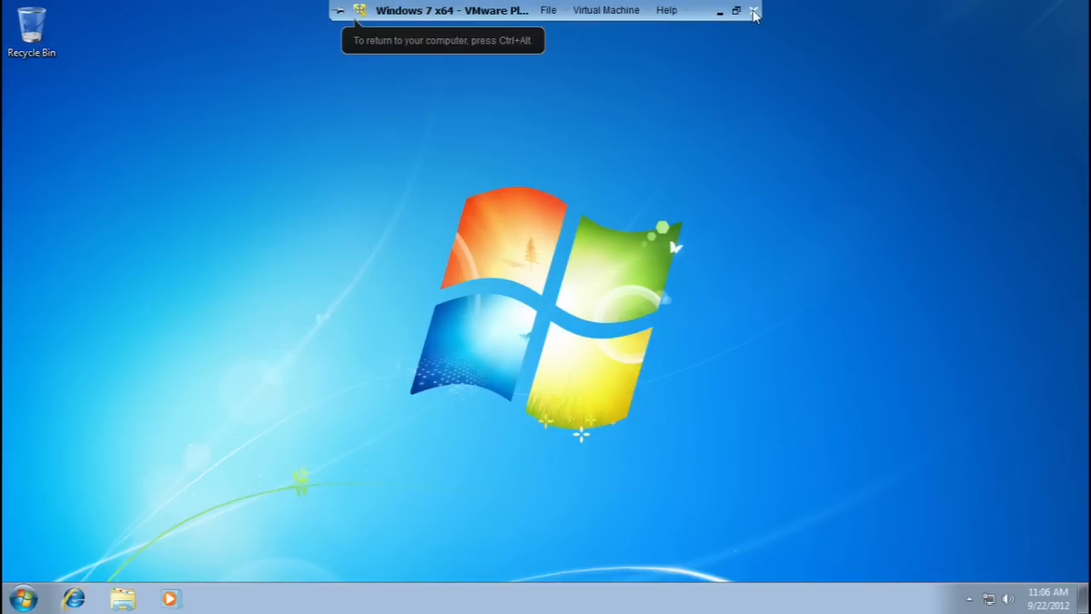
Suspend and exit the running Windows 7 x64 machine, then relaunch VMware Player from the desktop.
click(753, 11)
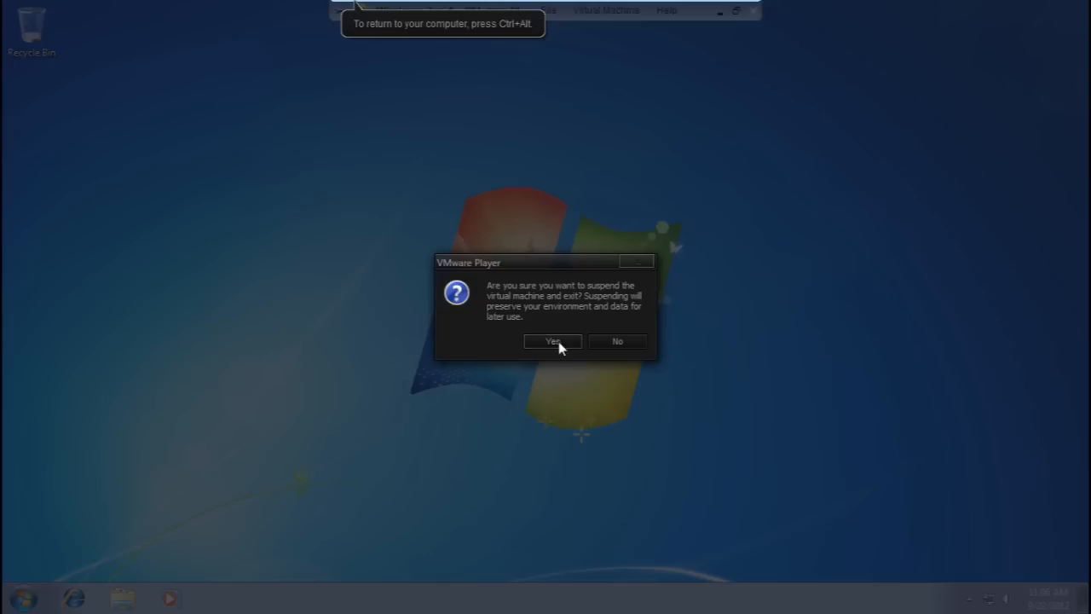
click(554, 342)
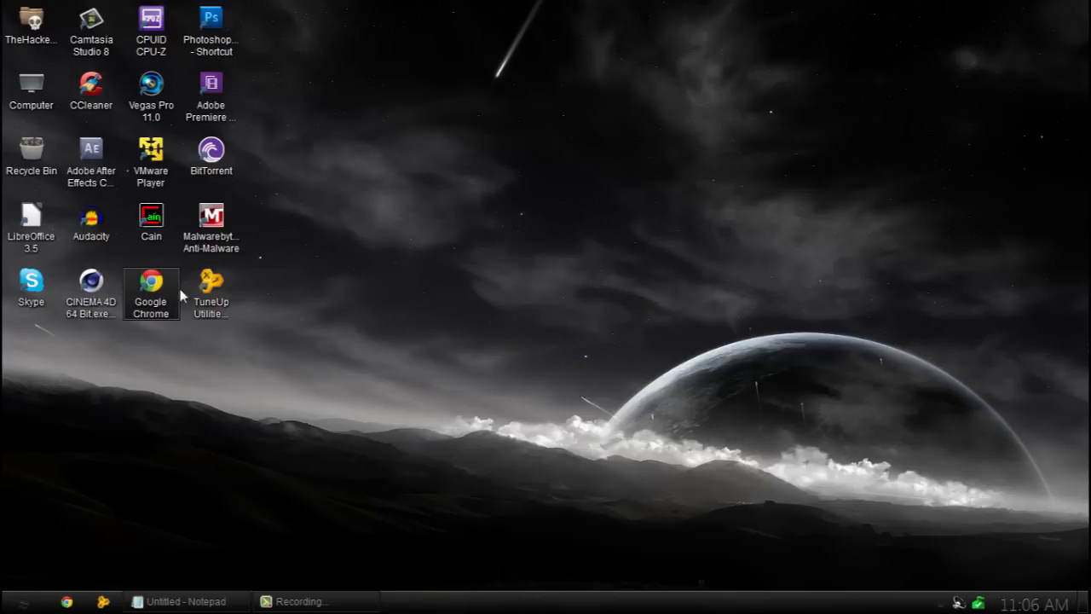
double_click(154, 168)
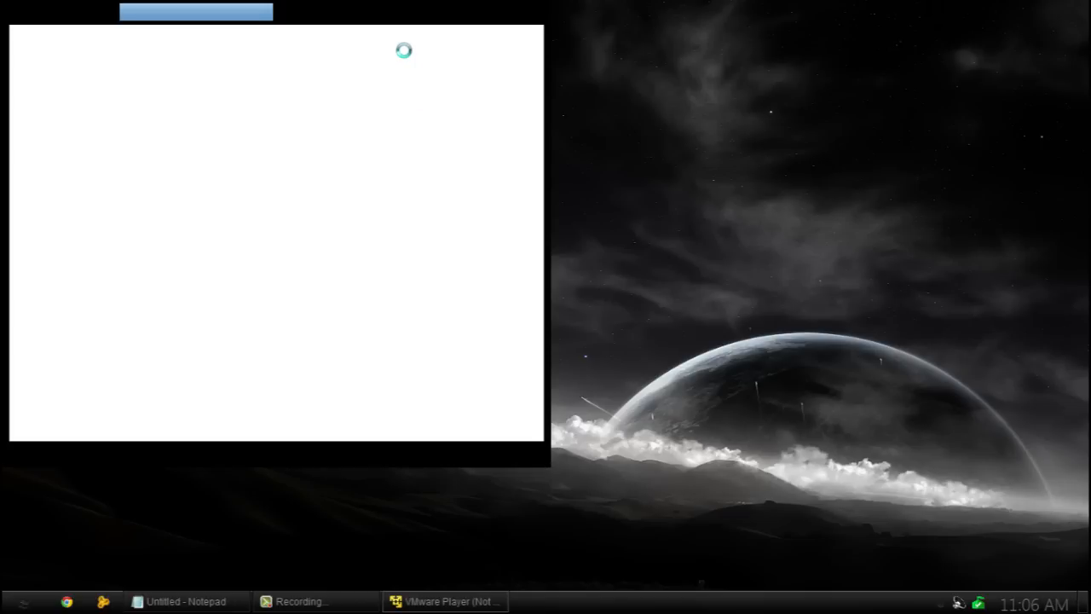
Glance at the Notepad tips, minimize them, and select the Windows 7 x64 machine in the library.
click(169, 603)
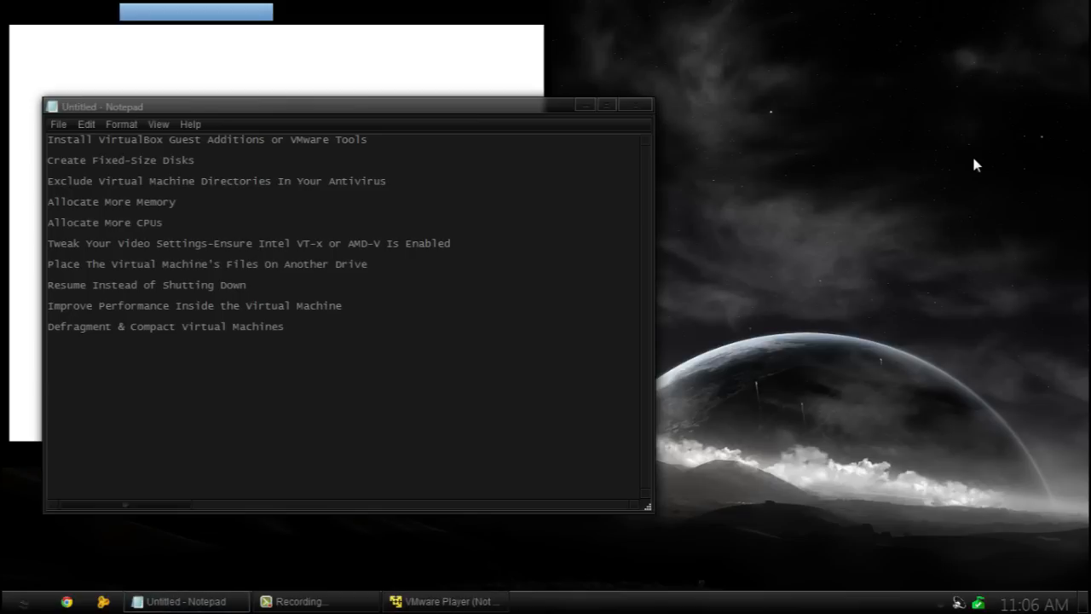
click(976, 165)
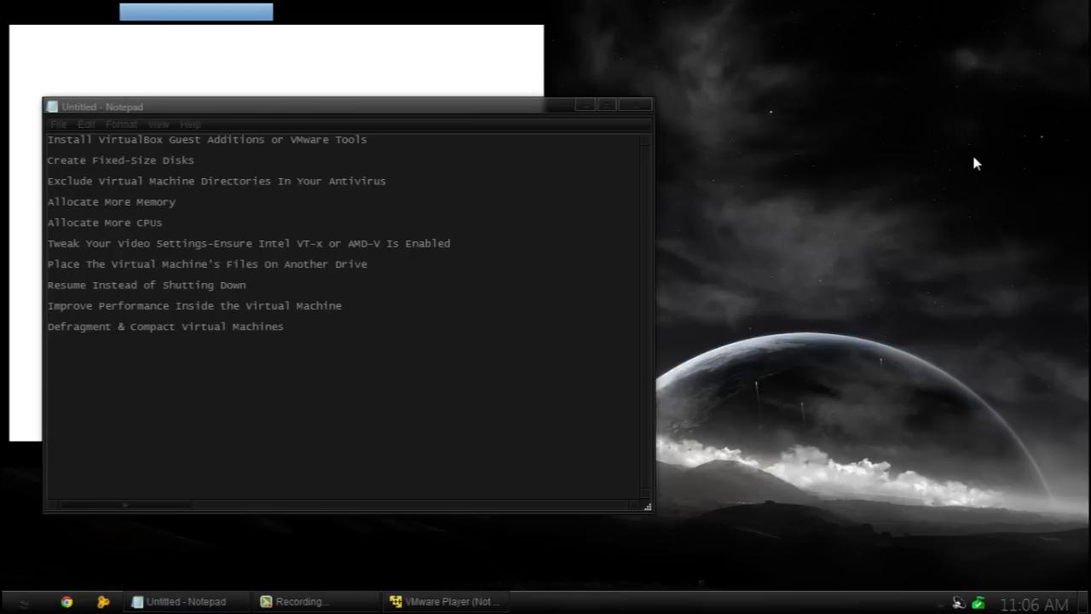
click(583, 105)
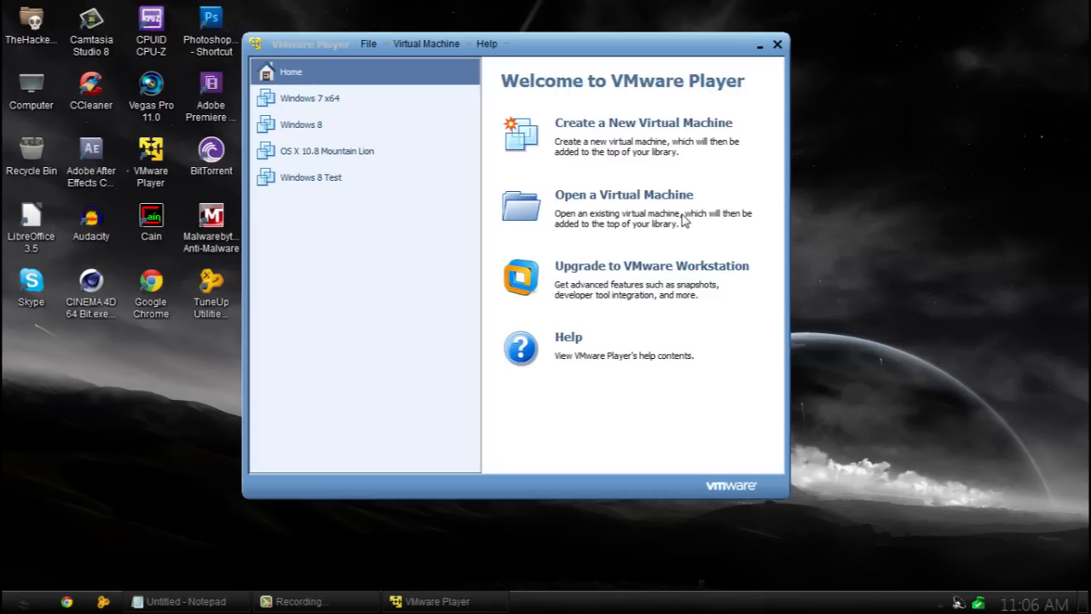
click(290, 102)
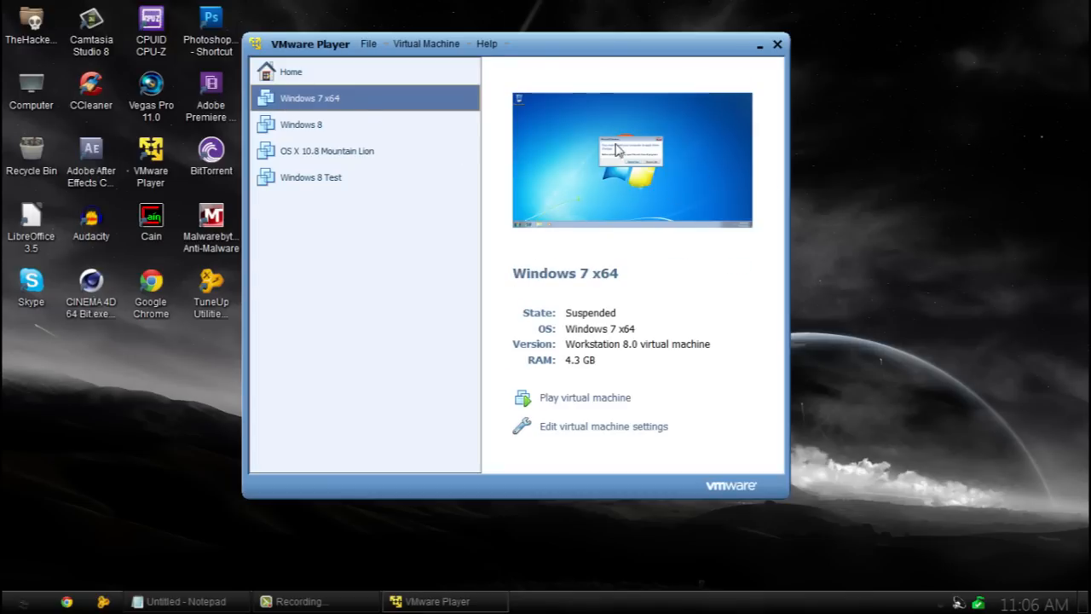
Resume the suspended Windows 7 x64 guest, choose Restart Later, and open its Start menu.
click(602, 406)
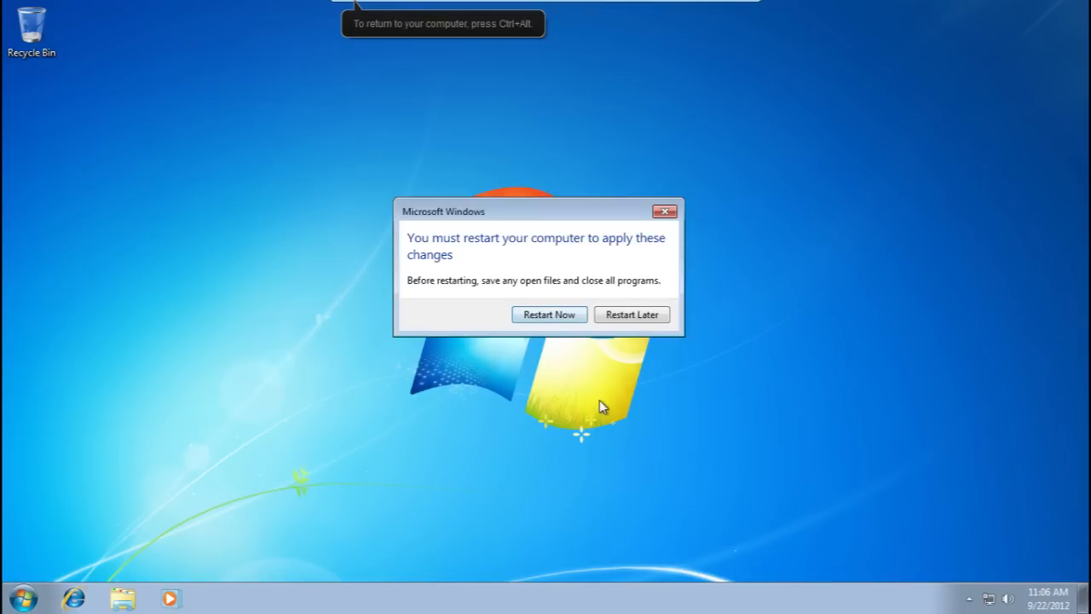
click(633, 317)
click(23, 599)
click(24, 598)
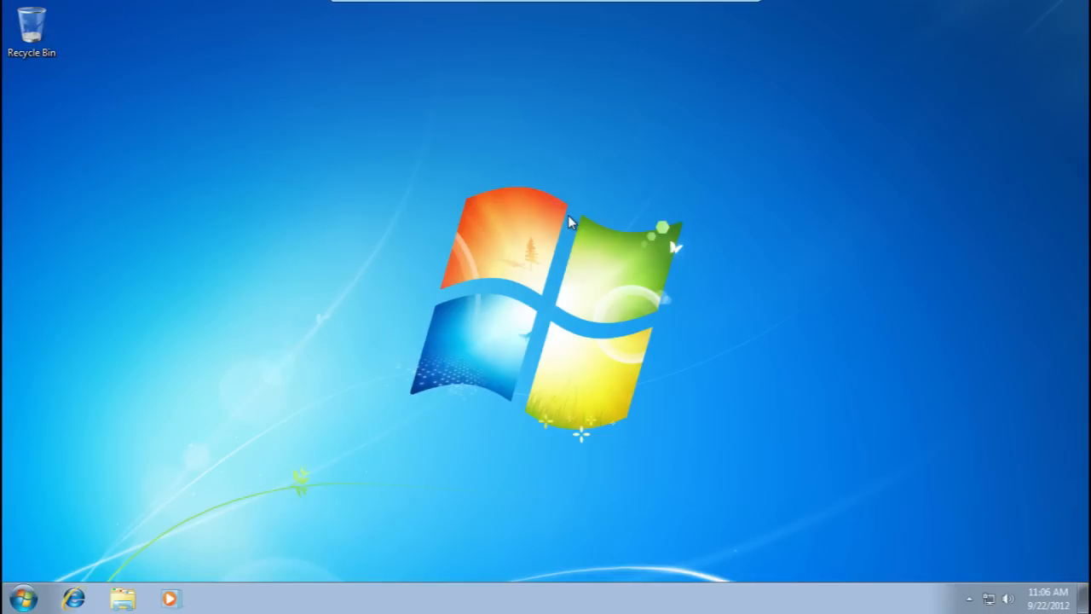
key(super)
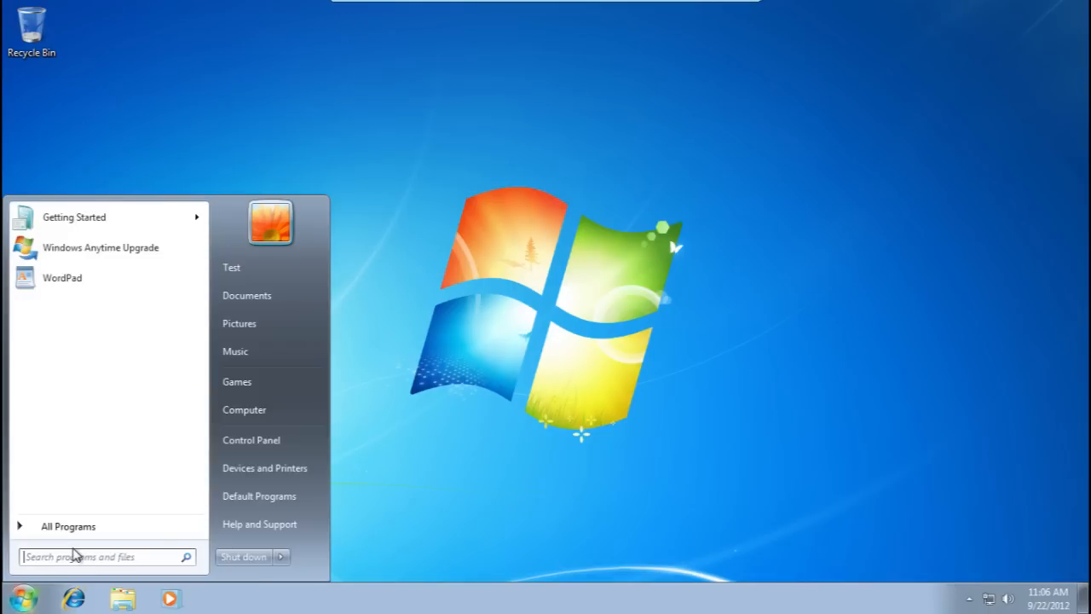
Launch Disk Defragmenter from Accessories > System Tools and analyse drive (C:) for fragmentation.
click(80, 525)
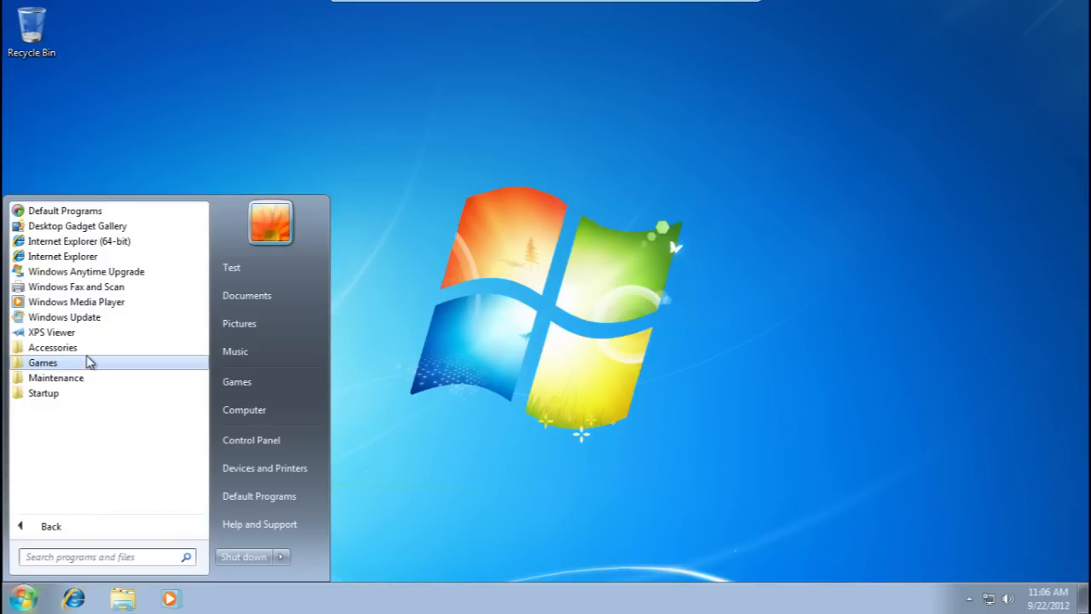
click(85, 383)
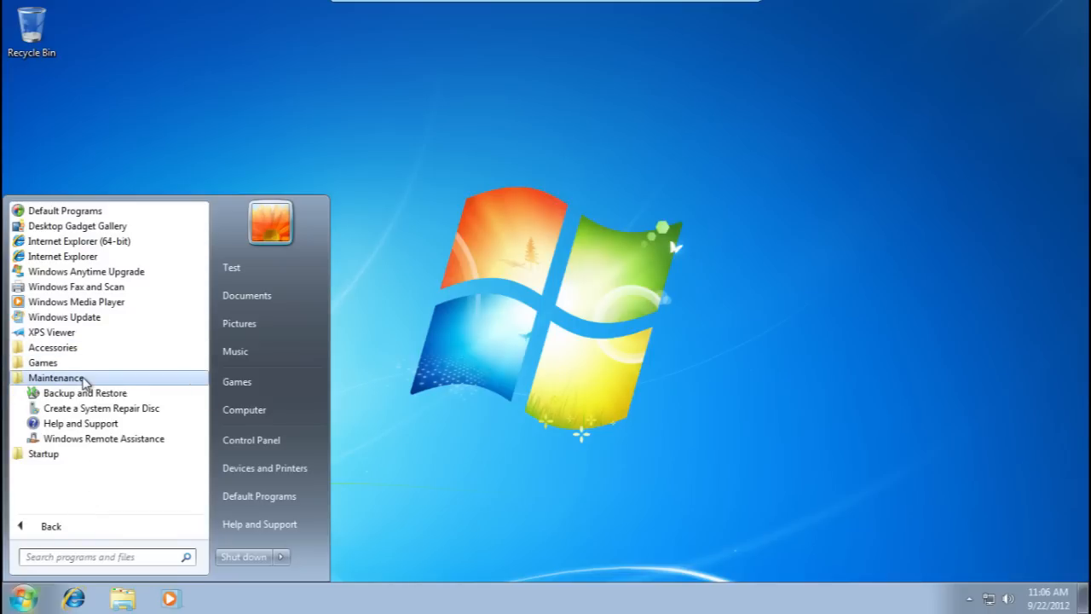
click(86, 348)
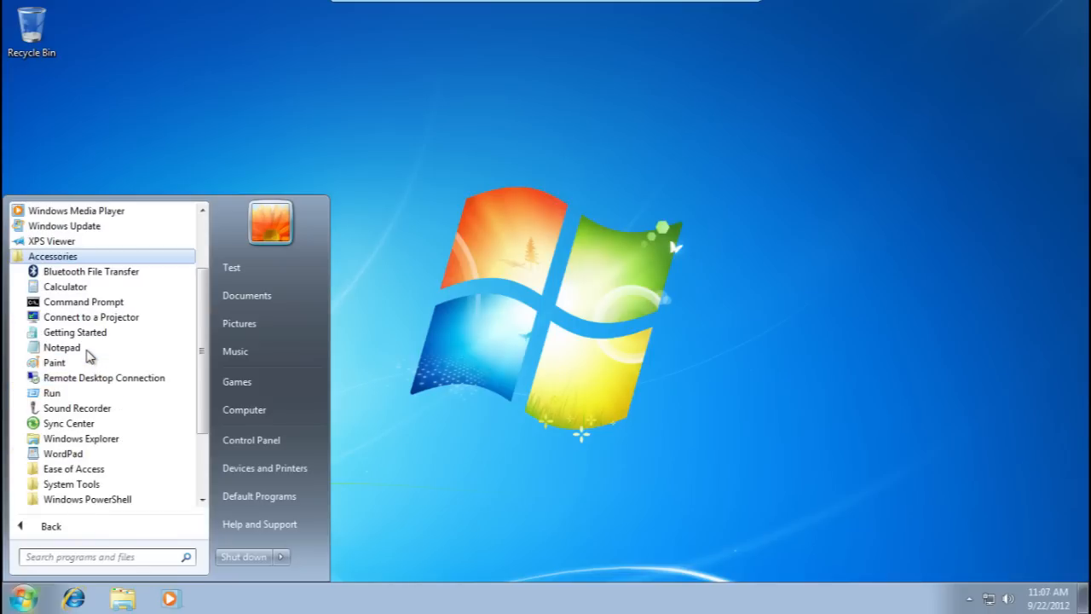
click(85, 483)
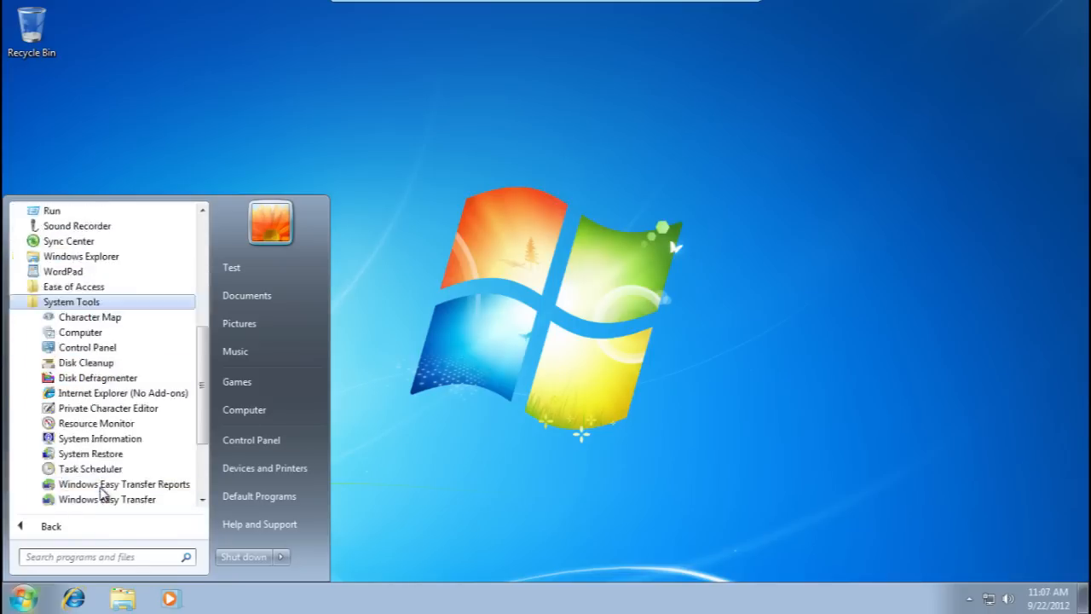
click(157, 380)
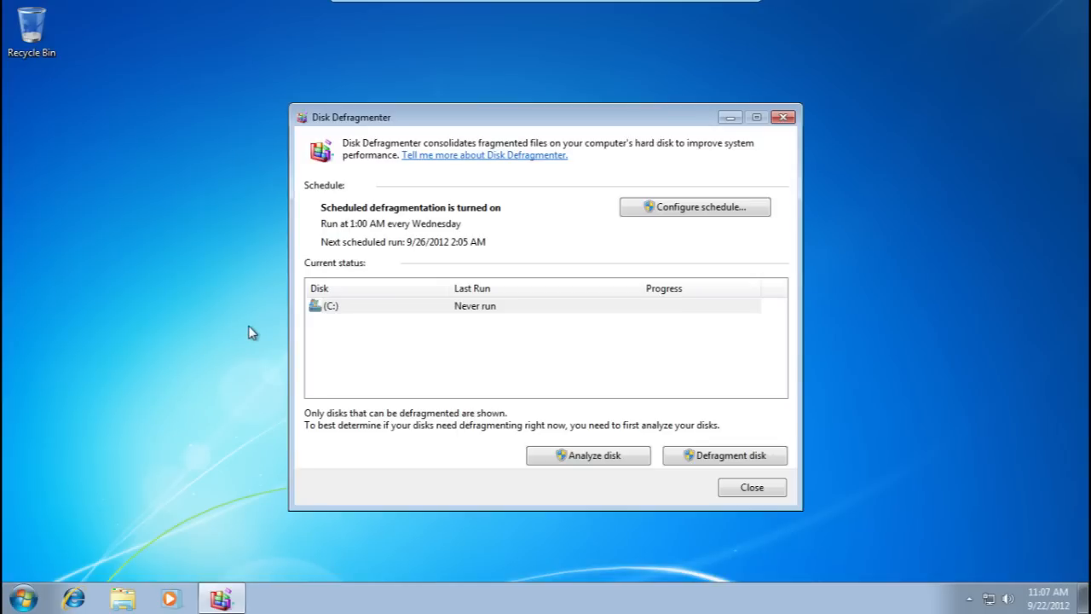
click(356, 307)
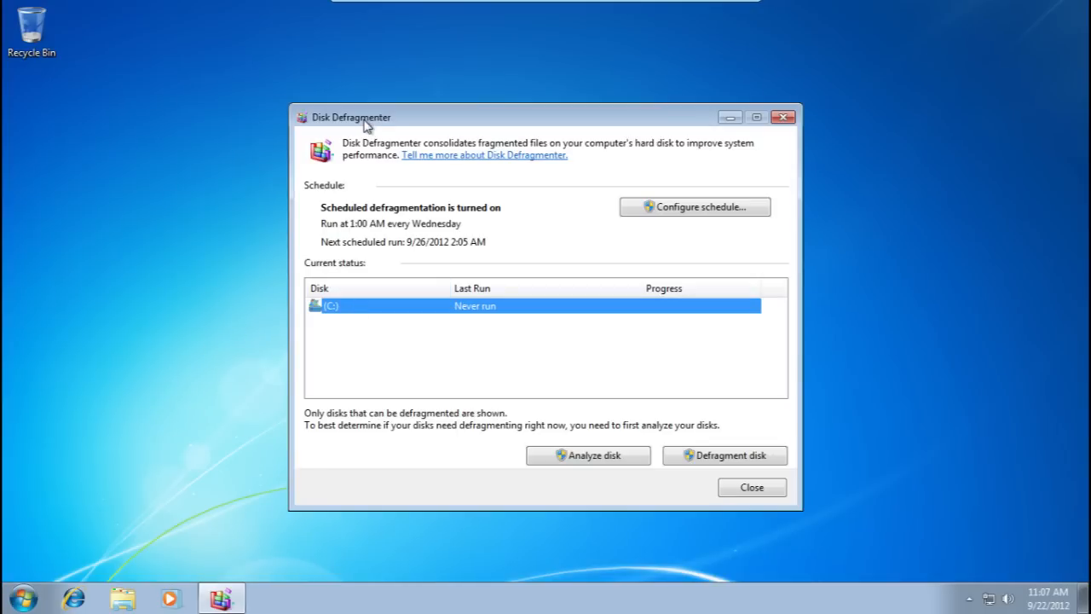
click(620, 460)
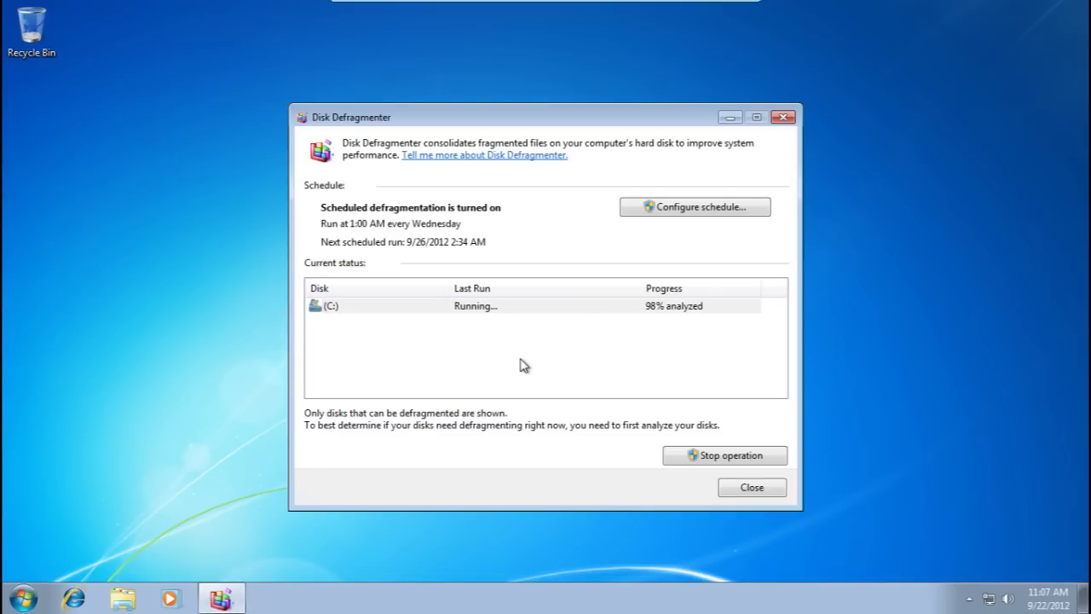
click(23, 598)
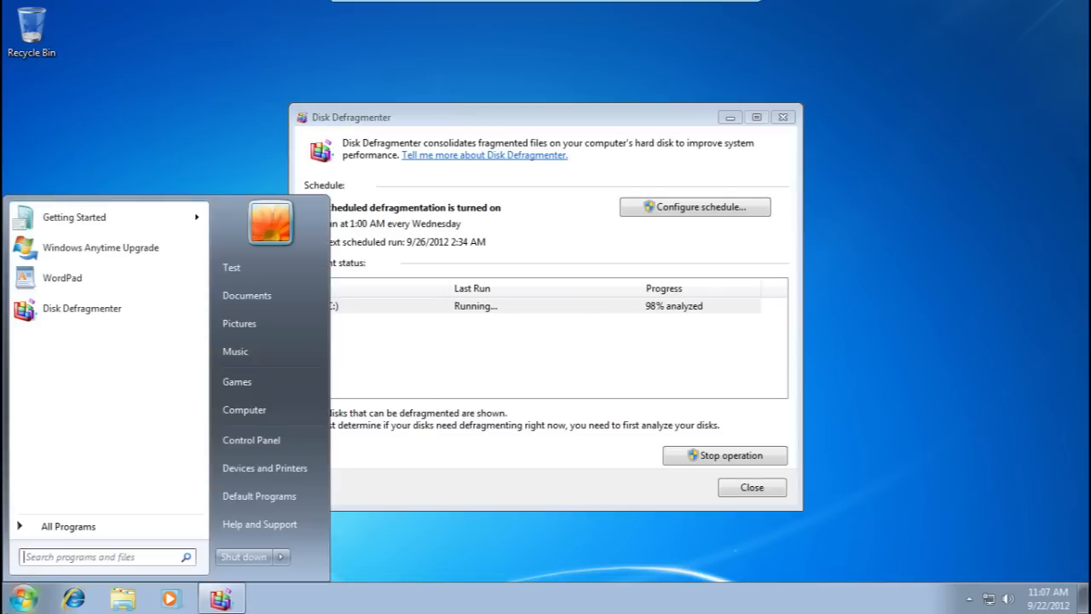
Search 'disk' in Start, close Disk Defragmenter, and cancel Disk Cleanup's space calculation for C:.
text(disk)
key(Escape)
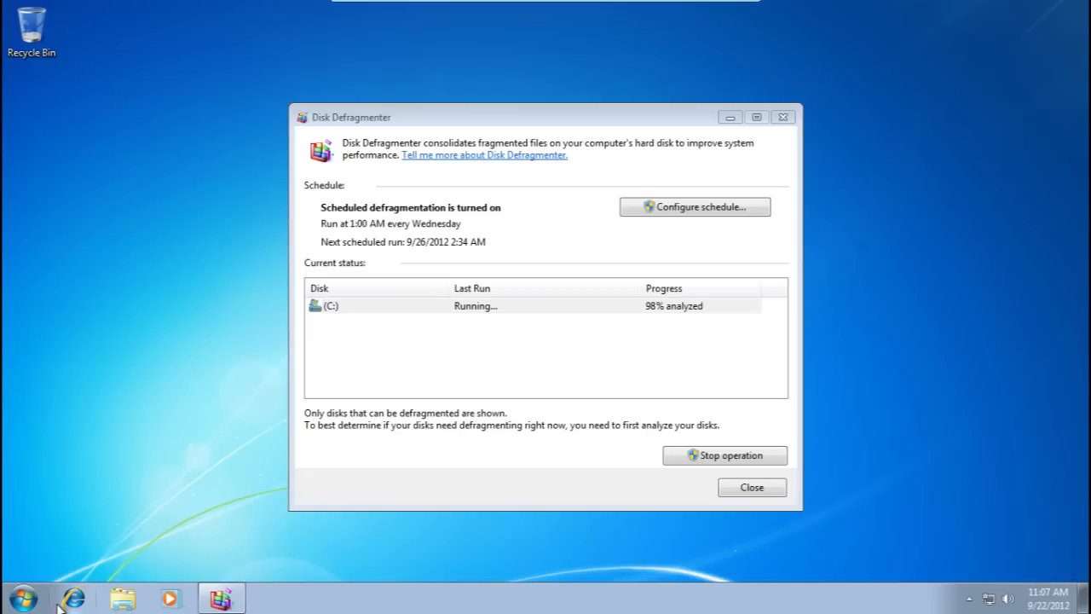
click(738, 491)
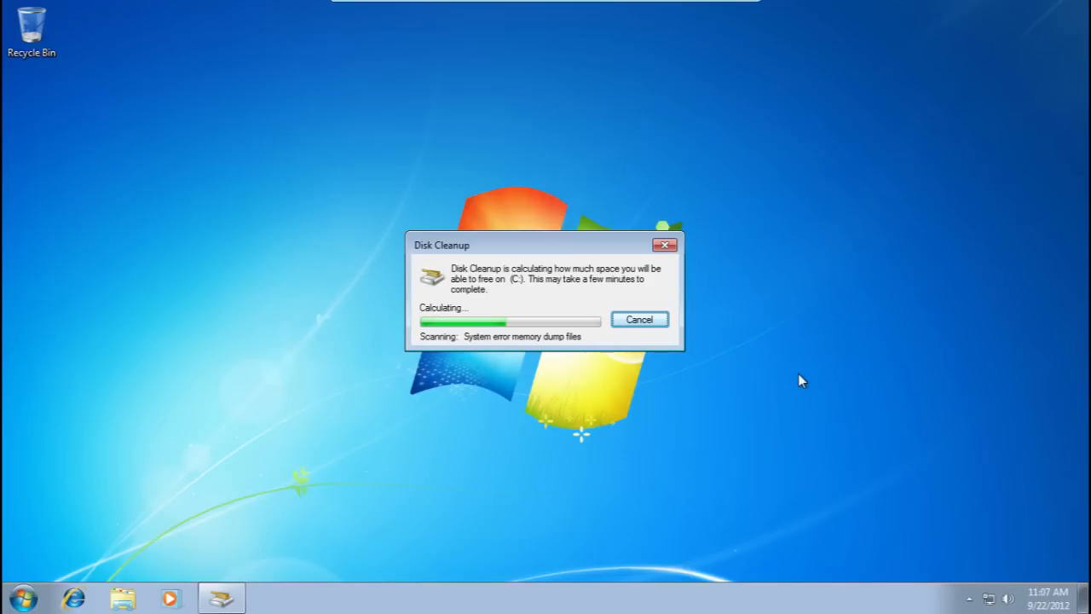
click(646, 322)
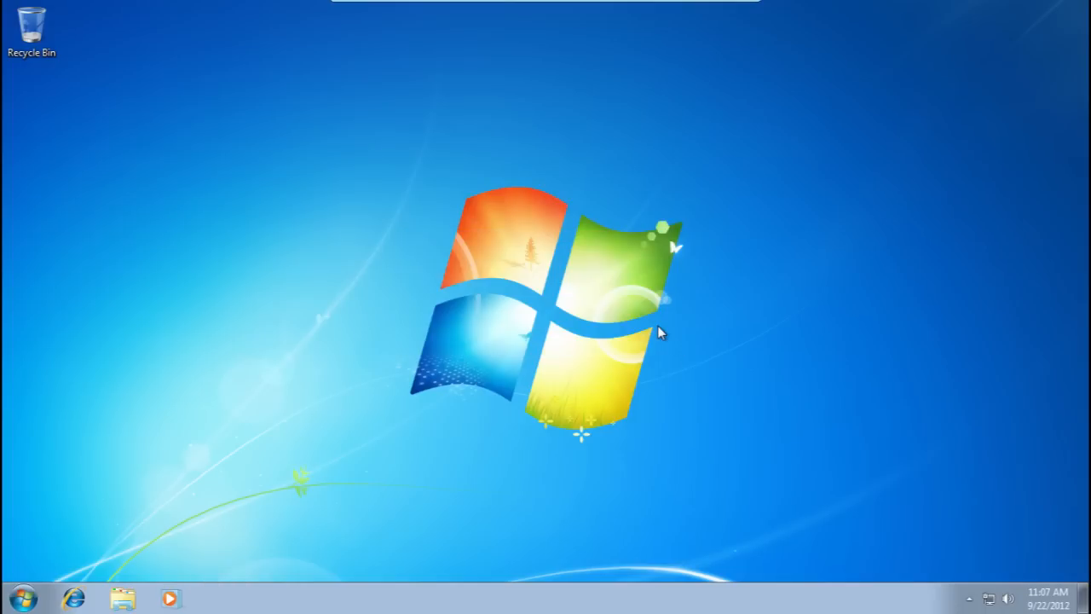
Exit full screen and highlight the defragment-and-compact item in the Notepad checklist.
mouse_move(704, 4)
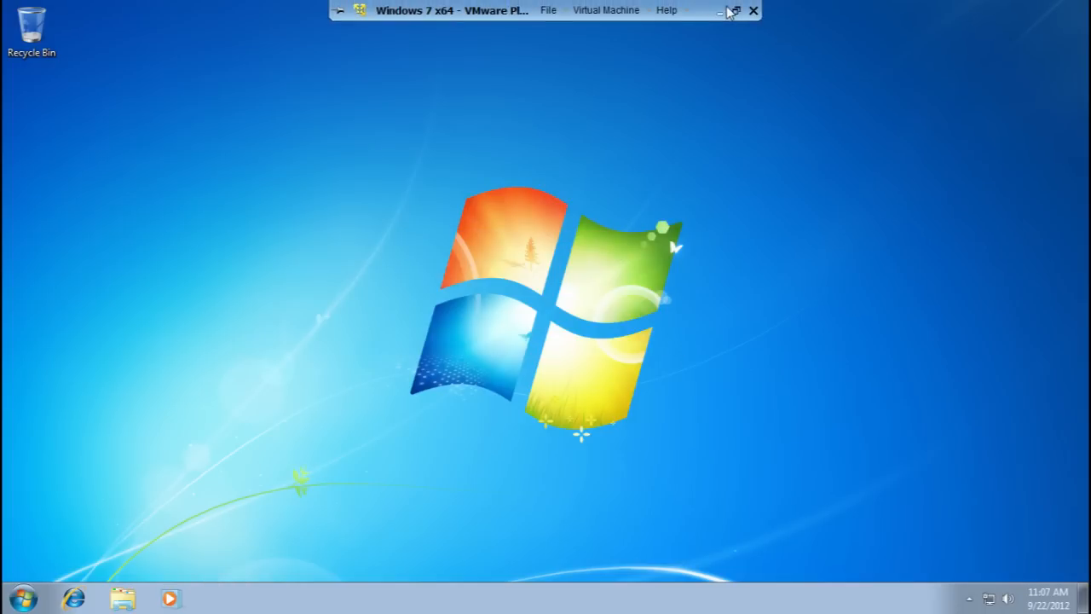
click(738, 12)
click(189, 599)
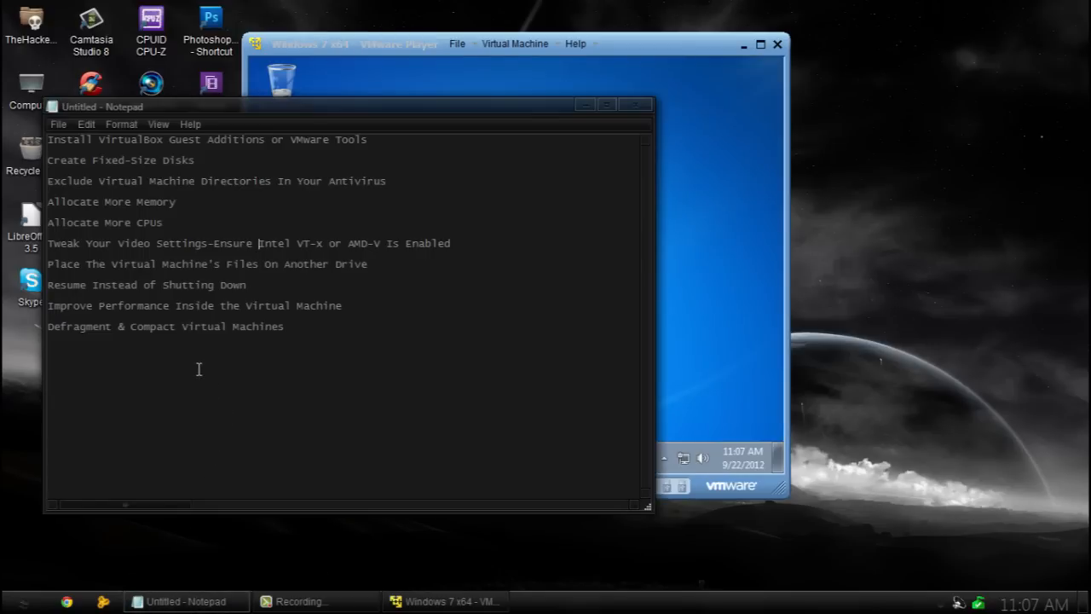
drag(60, 330, 259, 333)
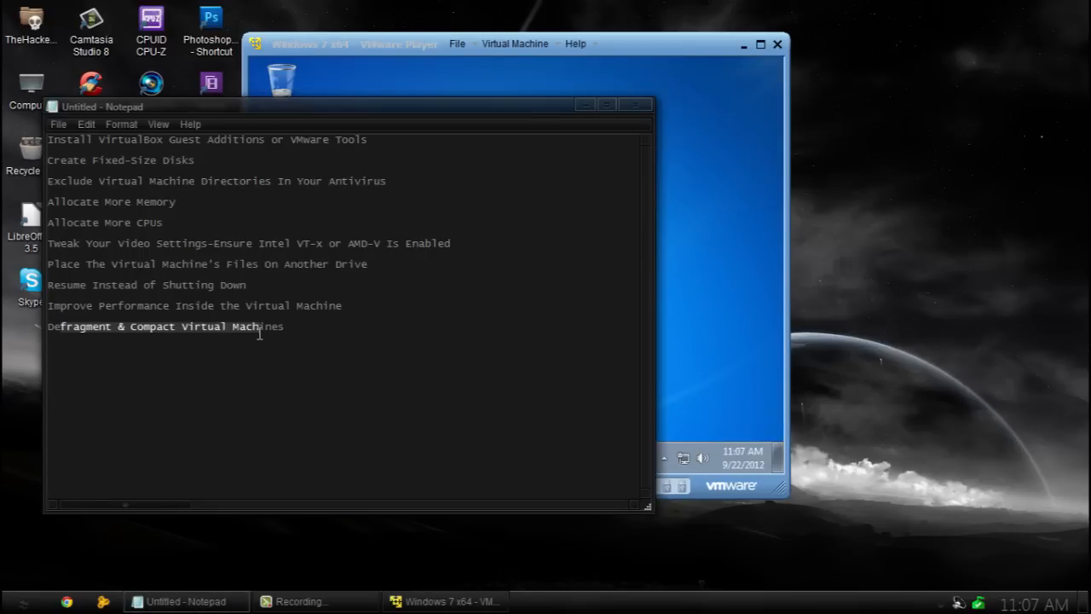
click(312, 341)
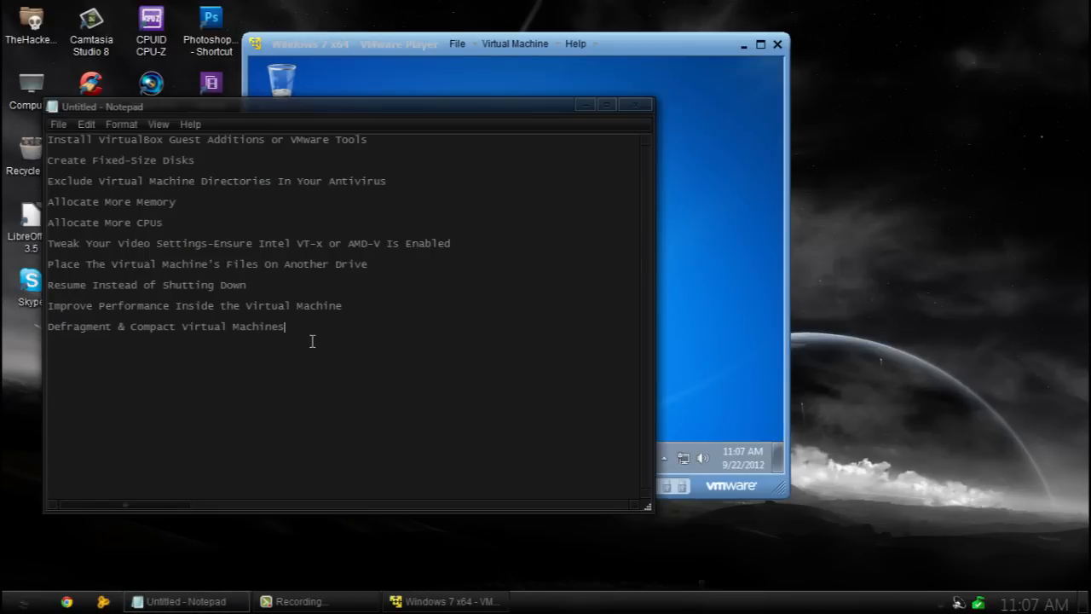
Keep the notes open but minimized, then suspend the Windows 7 x64 machine and exit.
click(637, 105)
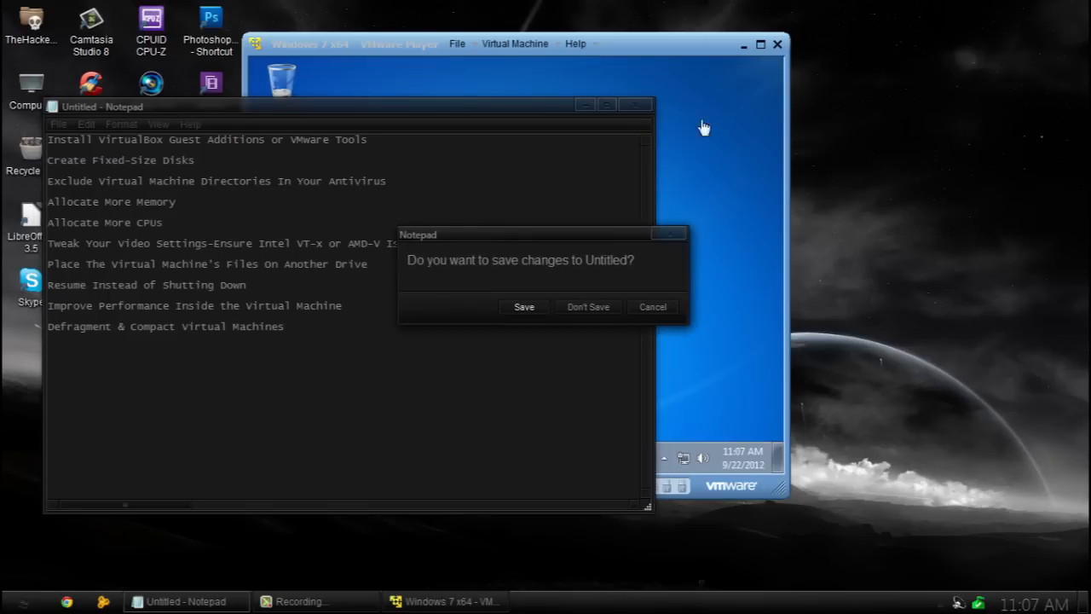
click(651, 309)
click(586, 105)
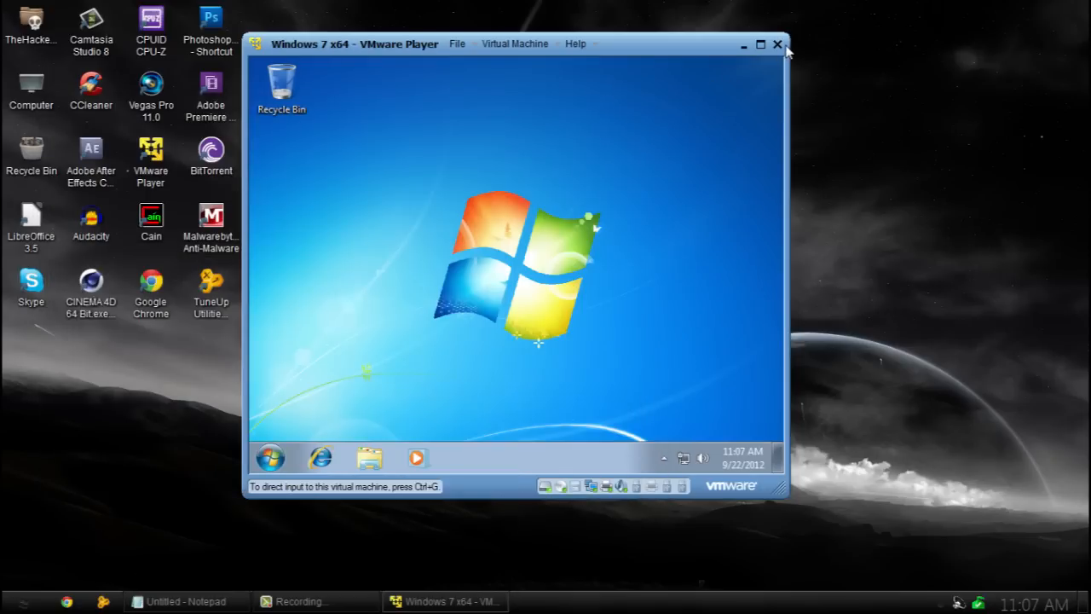
click(778, 44)
click(532, 297)
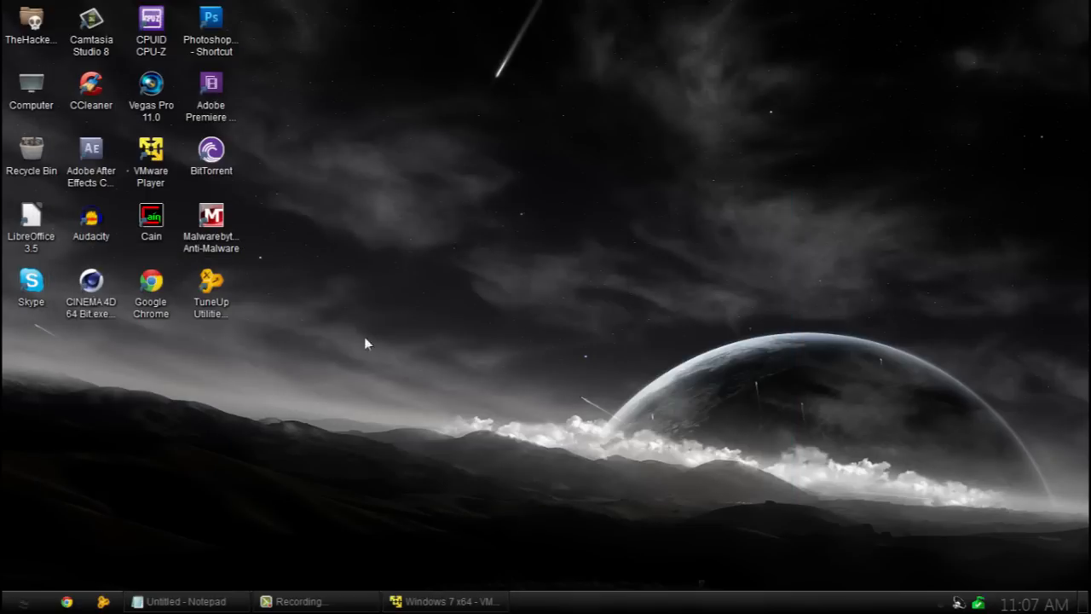
Relaunch VMware Player and view the Windows 7 x64 machine's Hard Disk settings.
double_click(145, 162)
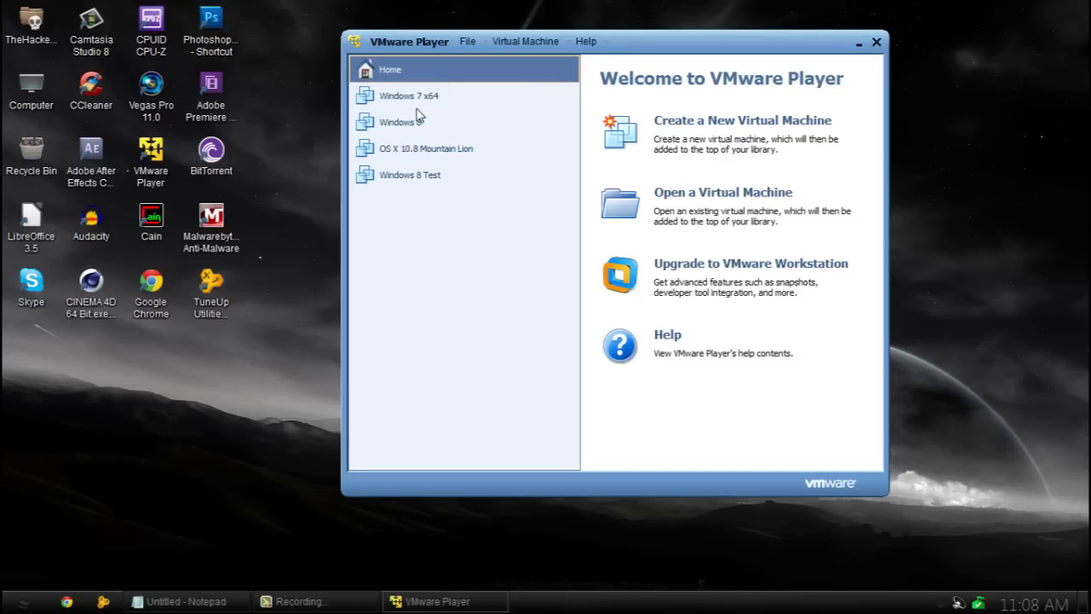
click(417, 101)
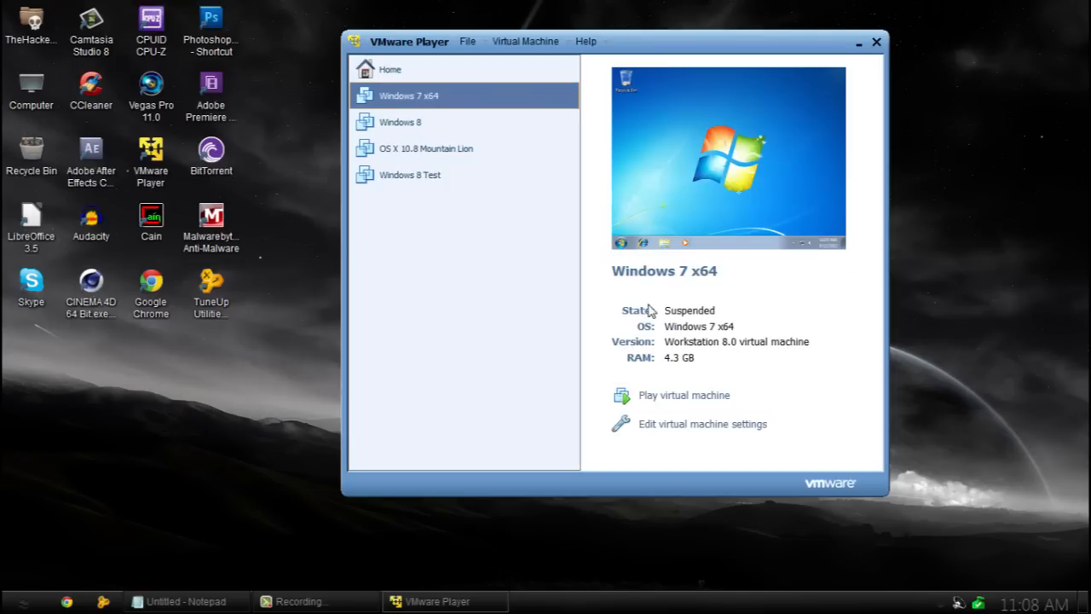
click(691, 427)
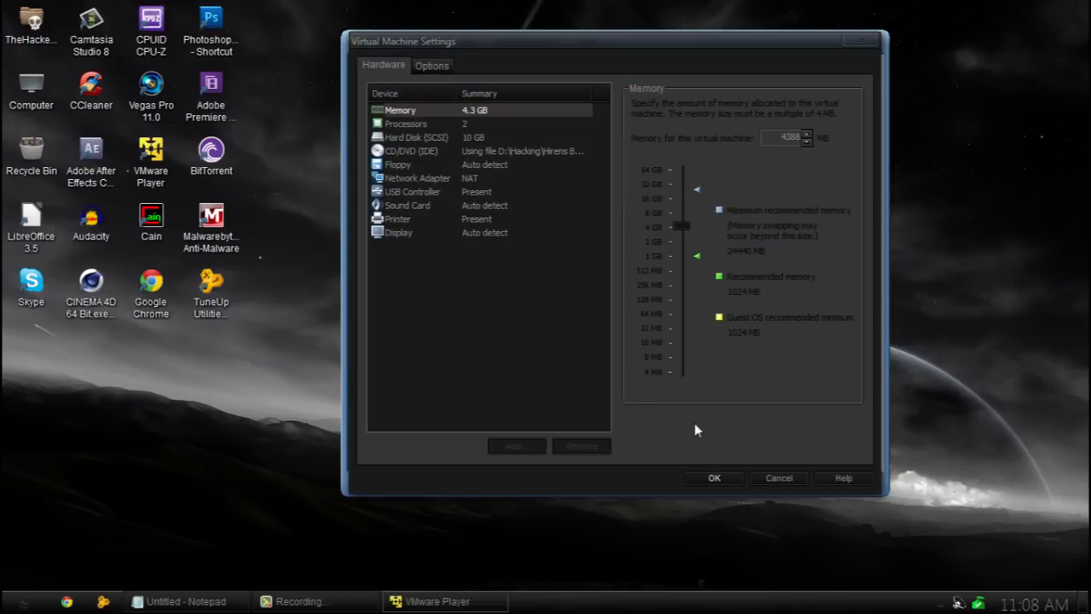
click(397, 138)
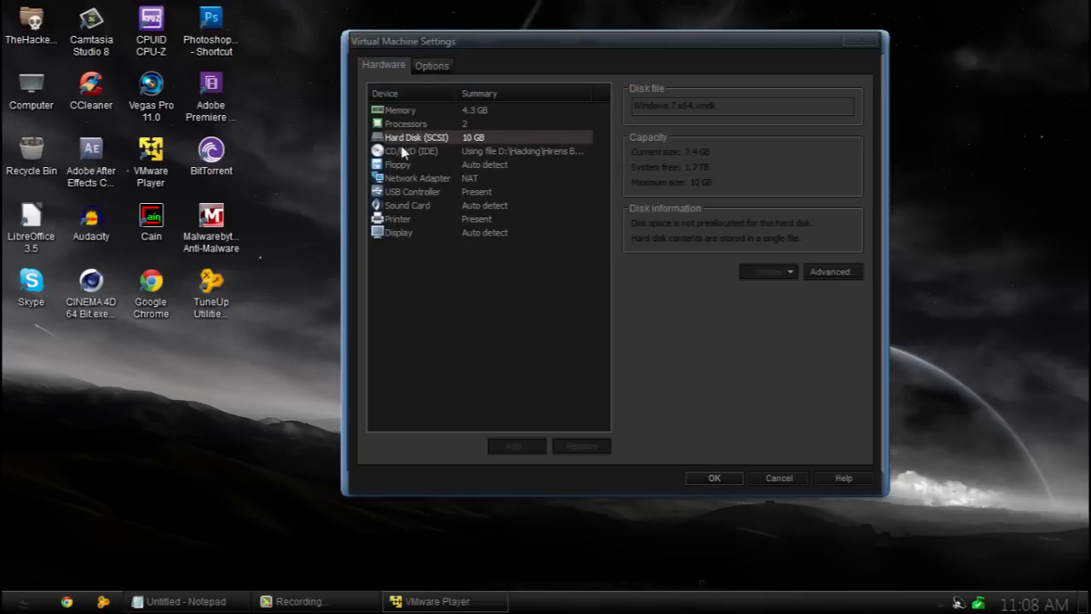
Check the advanced disk options, cancel the settings unchanged, and resume the suspended machine.
click(818, 273)
click(596, 295)
click(779, 478)
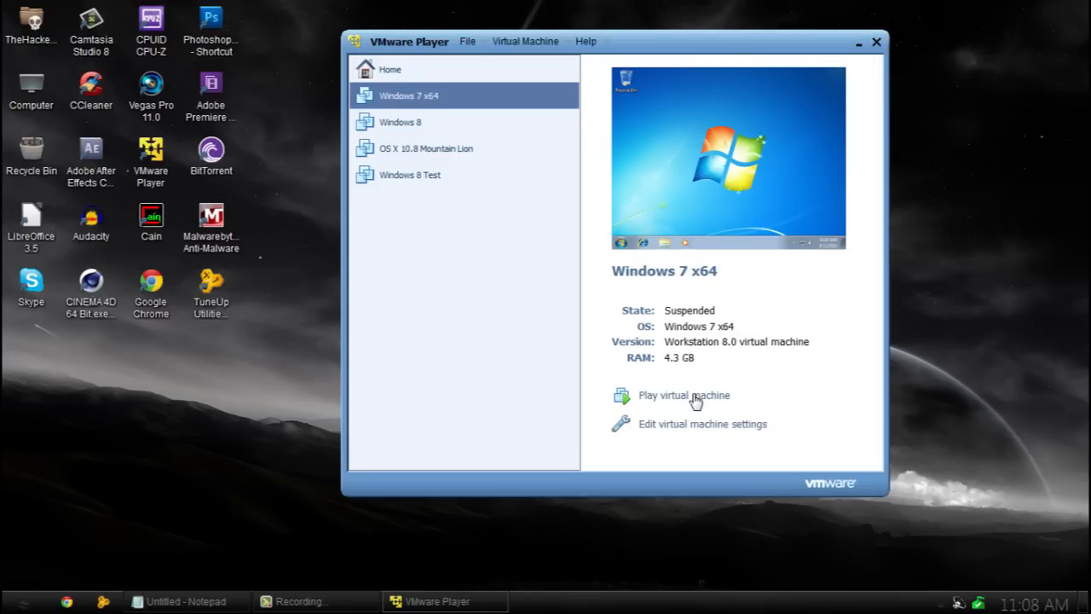
click(695, 398)
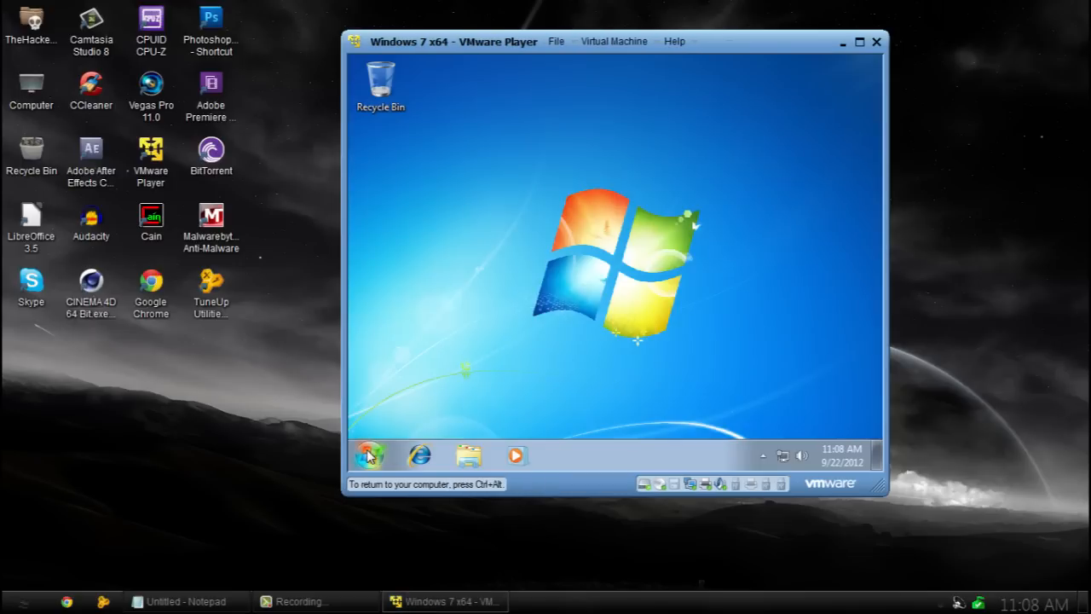
Shut down the Windows 7 guest from its Start menu.
click(368, 455)
click(581, 412)
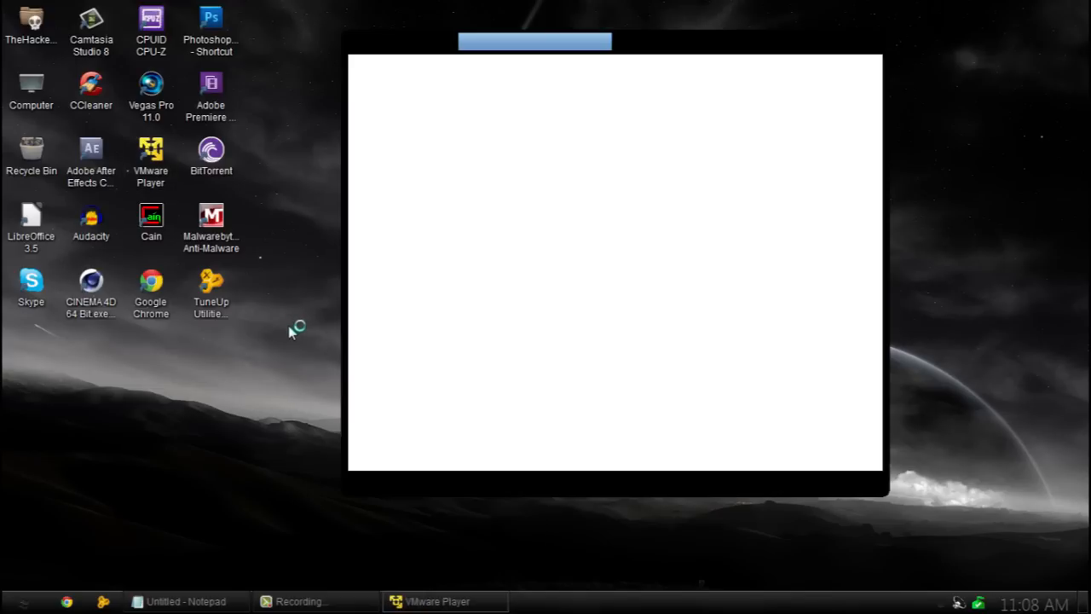
Move Notepad out of the way, then open the Windows 7 x64 machine's settings from the library.
click(181, 602)
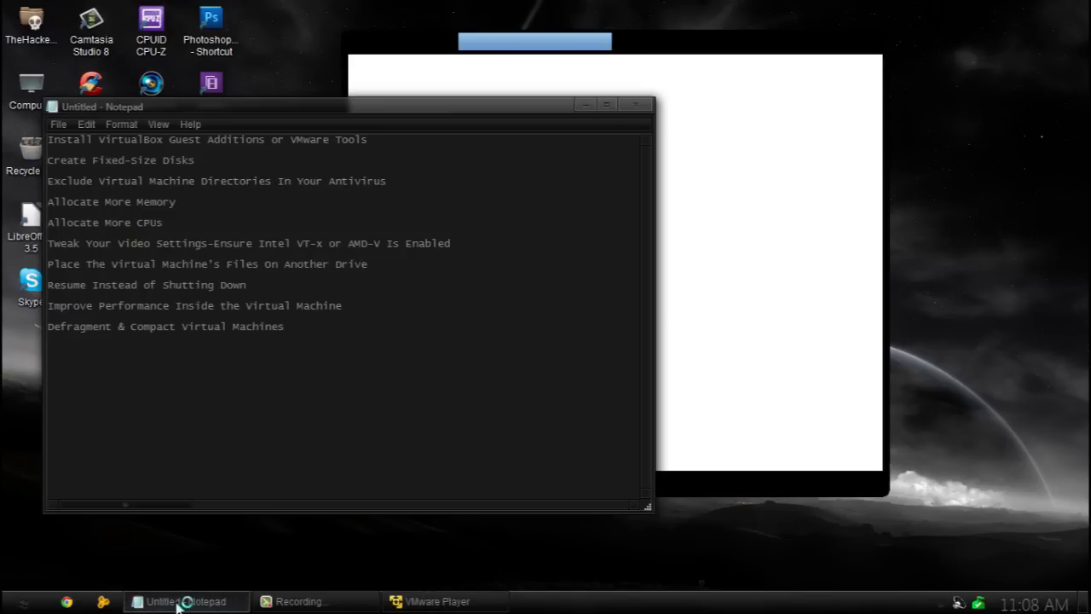
click(178, 602)
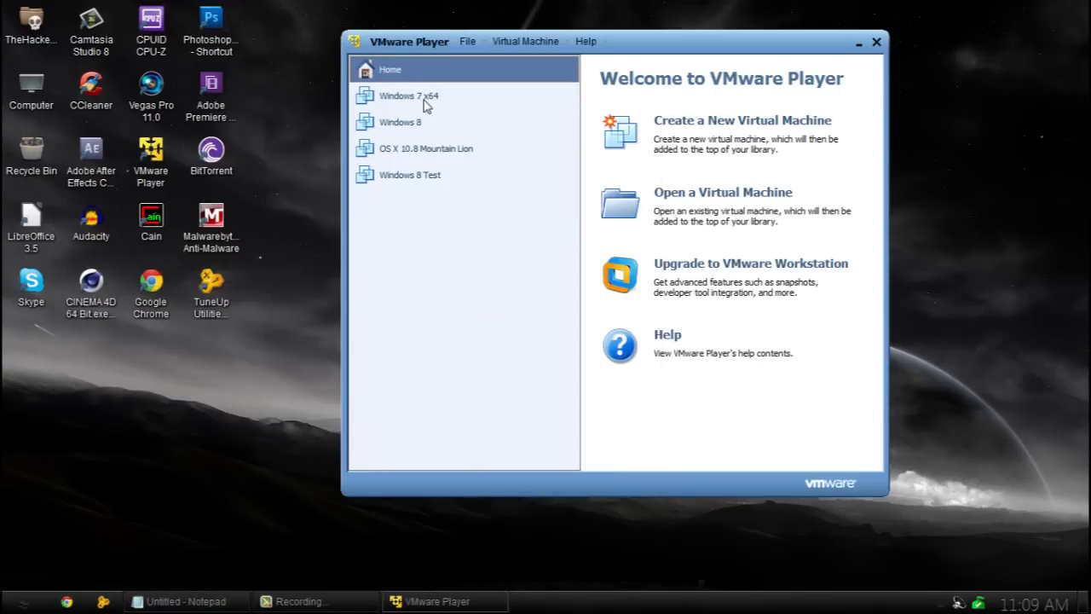
click(424, 101)
click(727, 422)
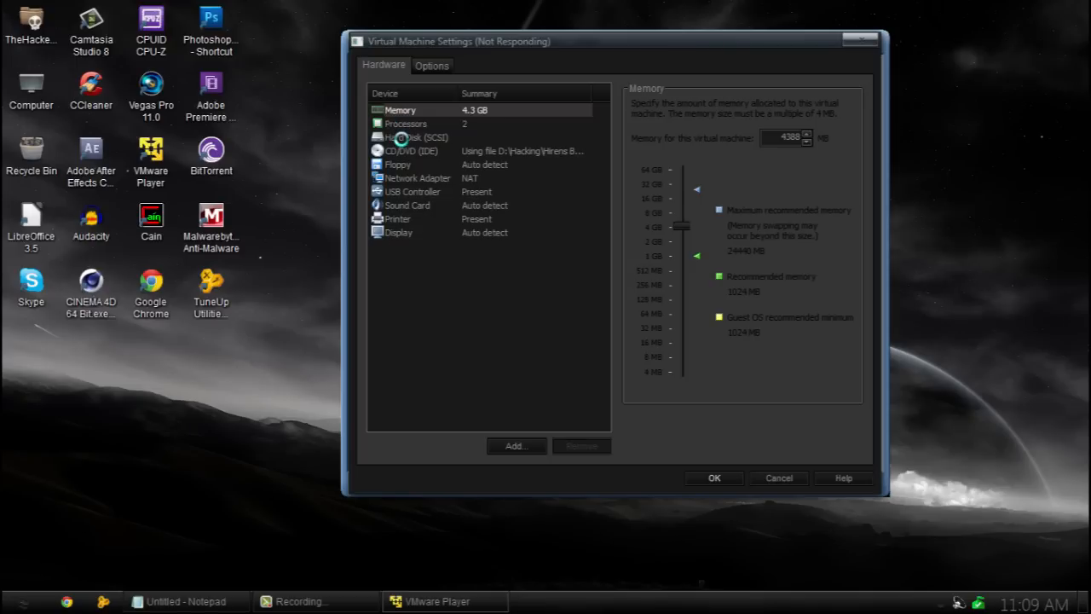
Defragment the Hard Disk (SCSI) from its Utilities menu and acknowledge the success message.
click(400, 138)
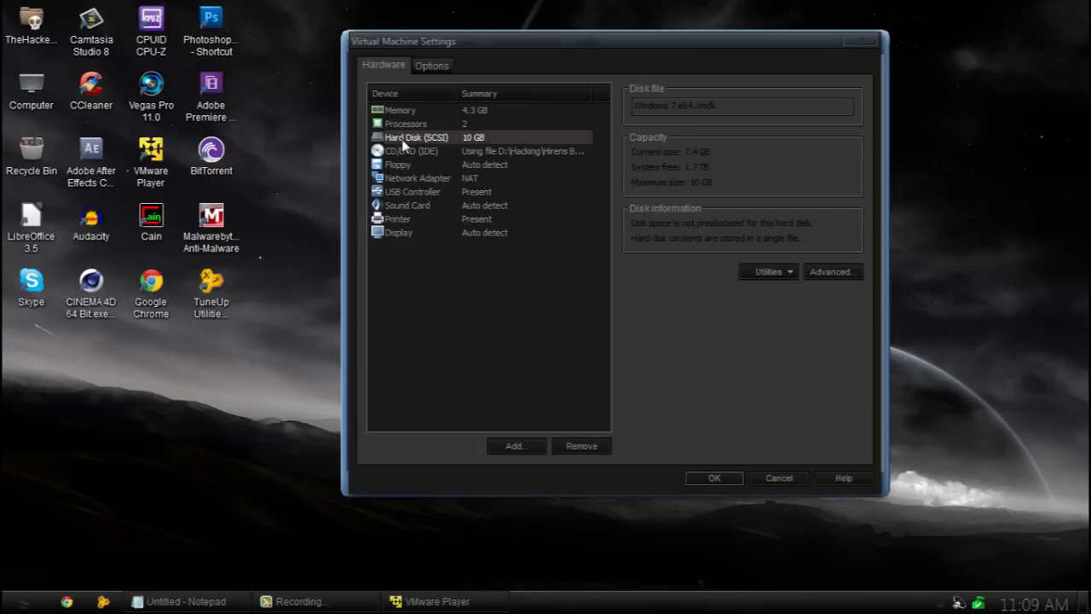
click(780, 273)
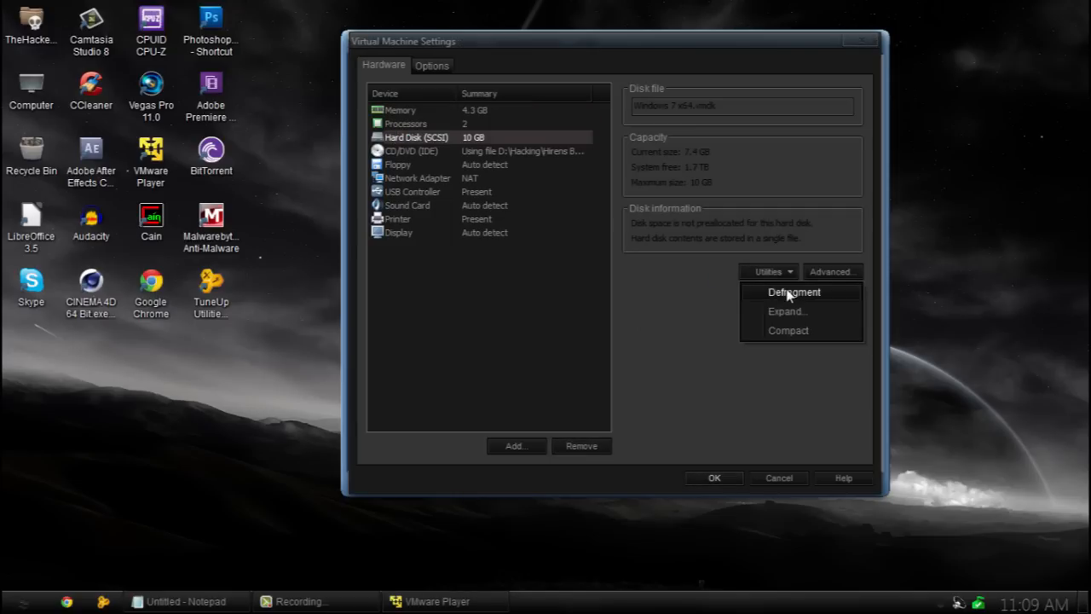
click(788, 293)
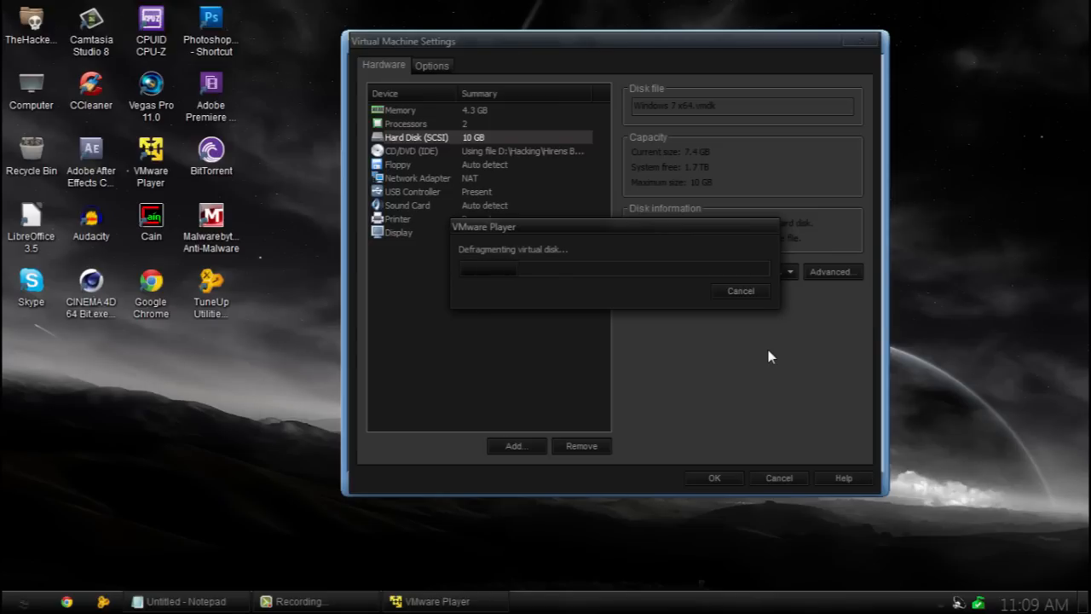
click(752, 290)
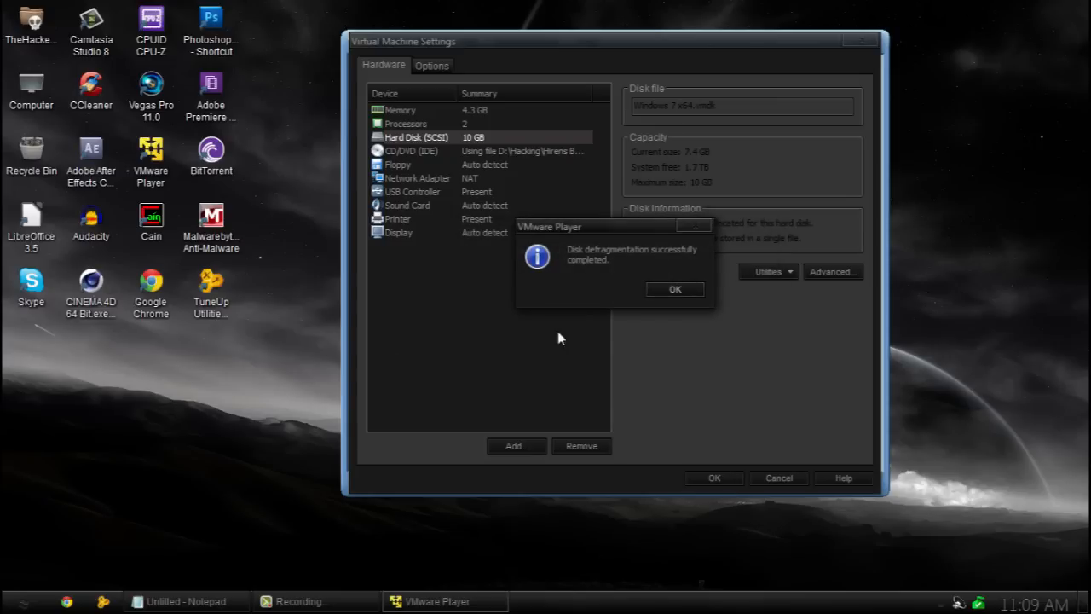
click(651, 290)
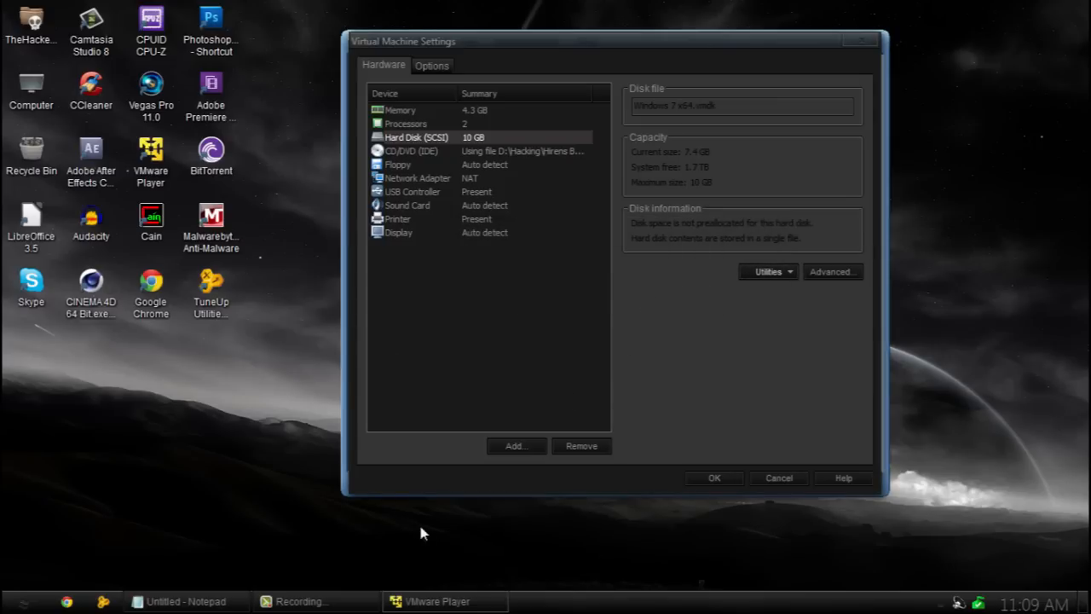
click(351, 599)
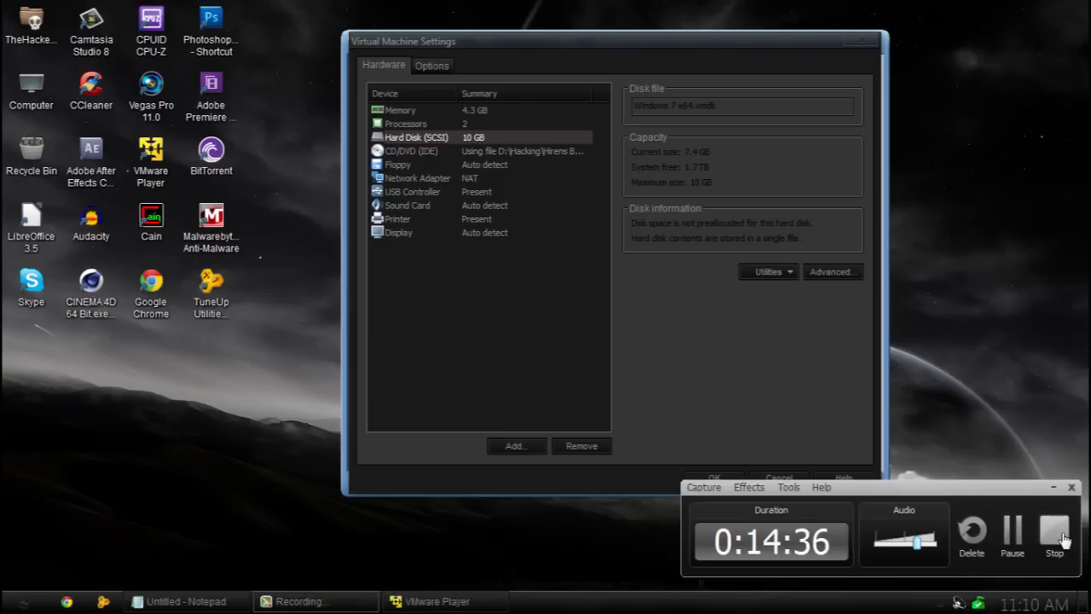